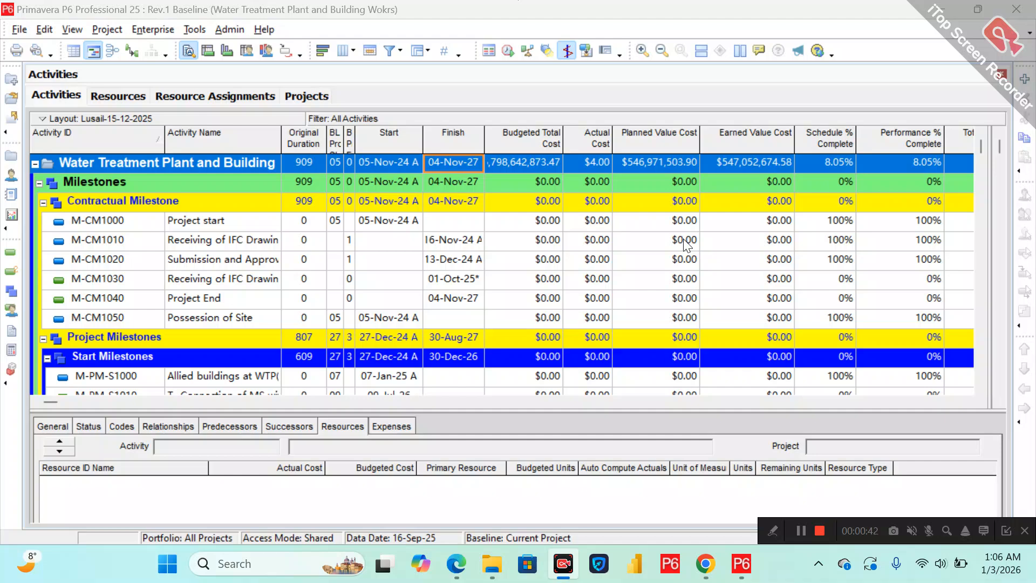
Widen the Actual Cost column in the activity table.
click(437, 169)
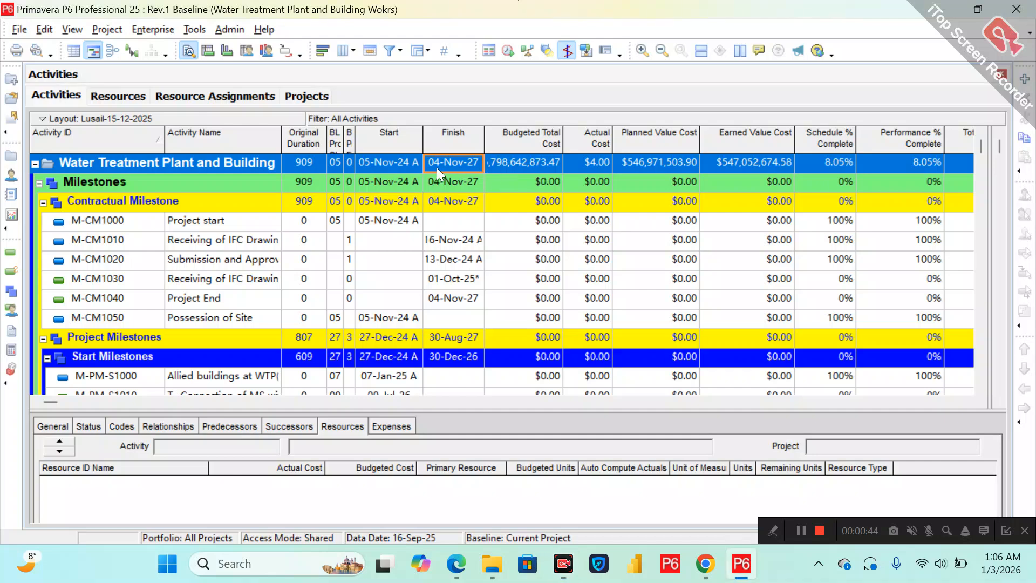
click(226, 165)
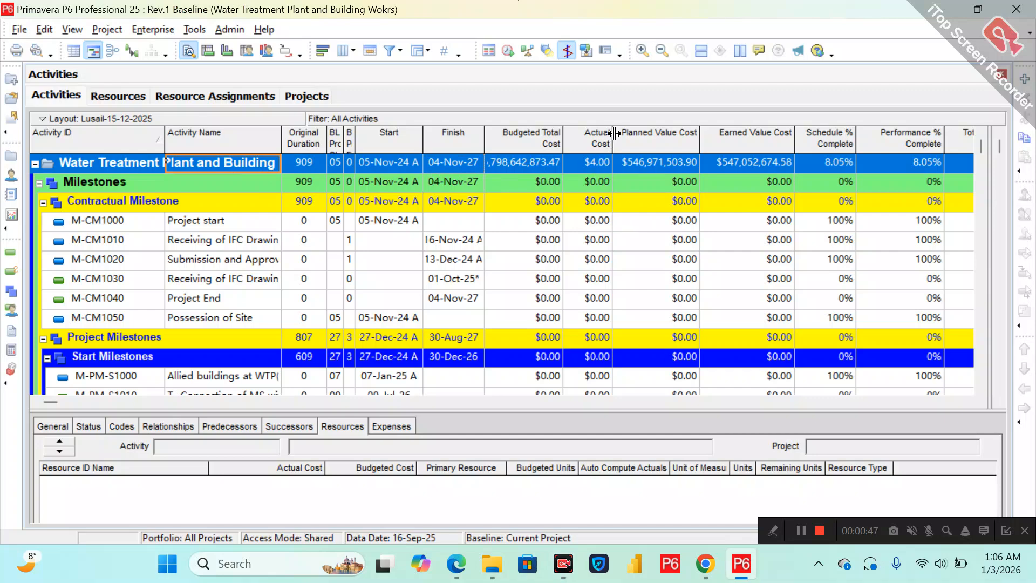
drag(615, 133, 636, 133)
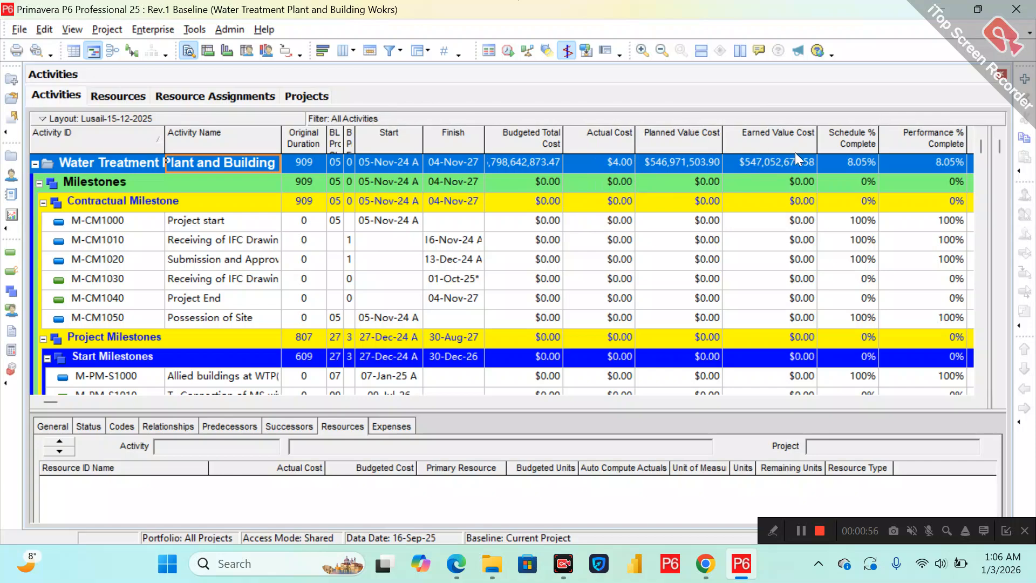
Scroll through the activity list to review the cost and percent complete columns for all activities.
click(911, 160)
click(856, 162)
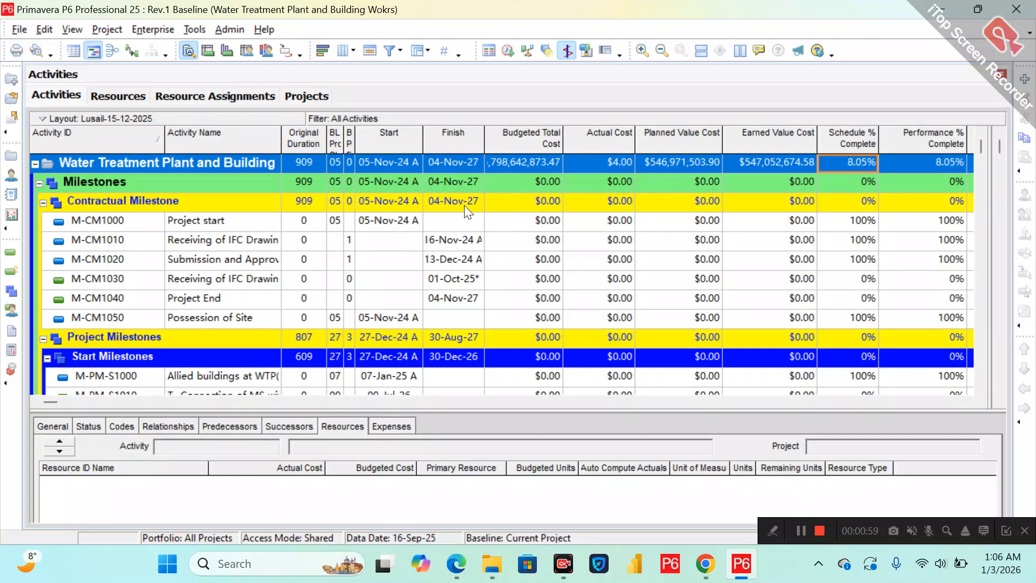
drag(981, 146, 967, 116)
scroll(980, 152, down, 8)
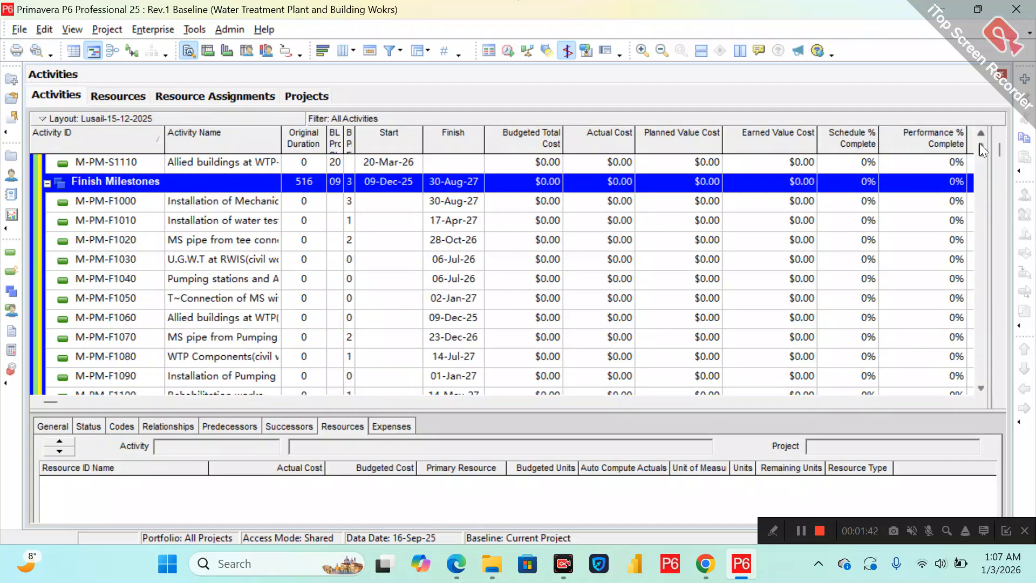
scroll(980, 141, up, 8)
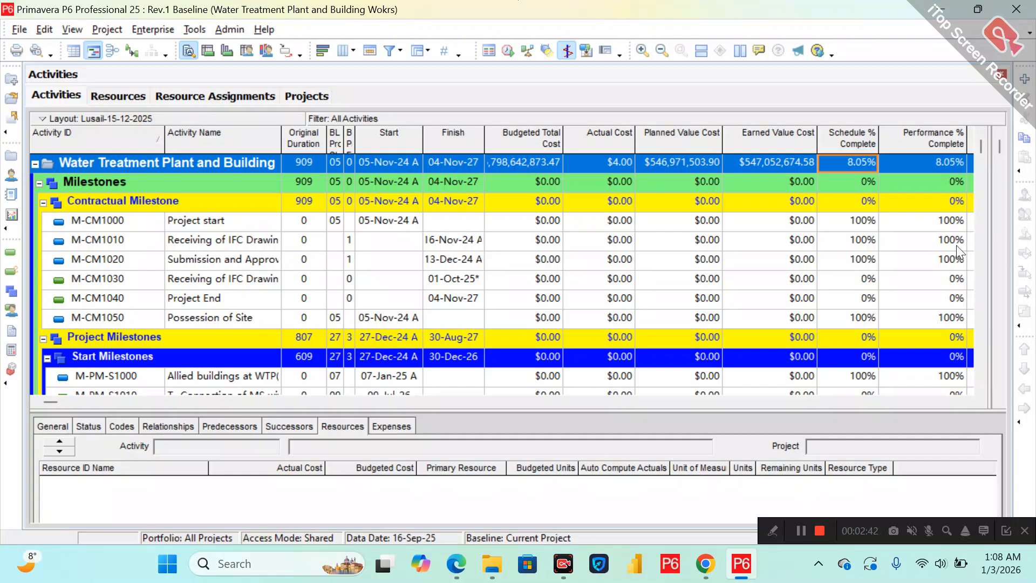
scroll(986, 304, down, 10)
scroll(985, 303, down, 15)
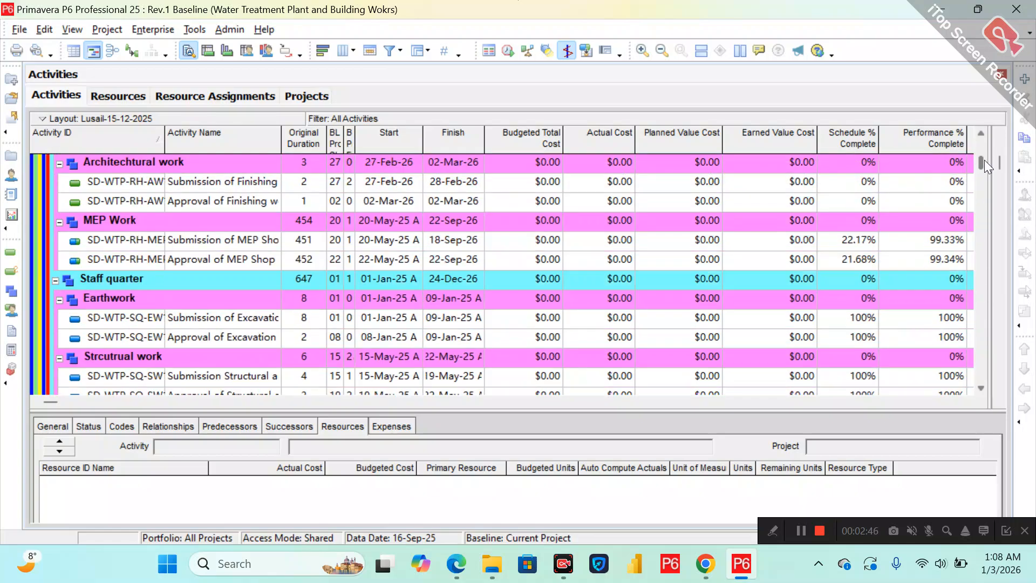
scroll(983, 194, down, 15)
scroll(982, 248, down, 15)
scroll(975, 378, down, 10)
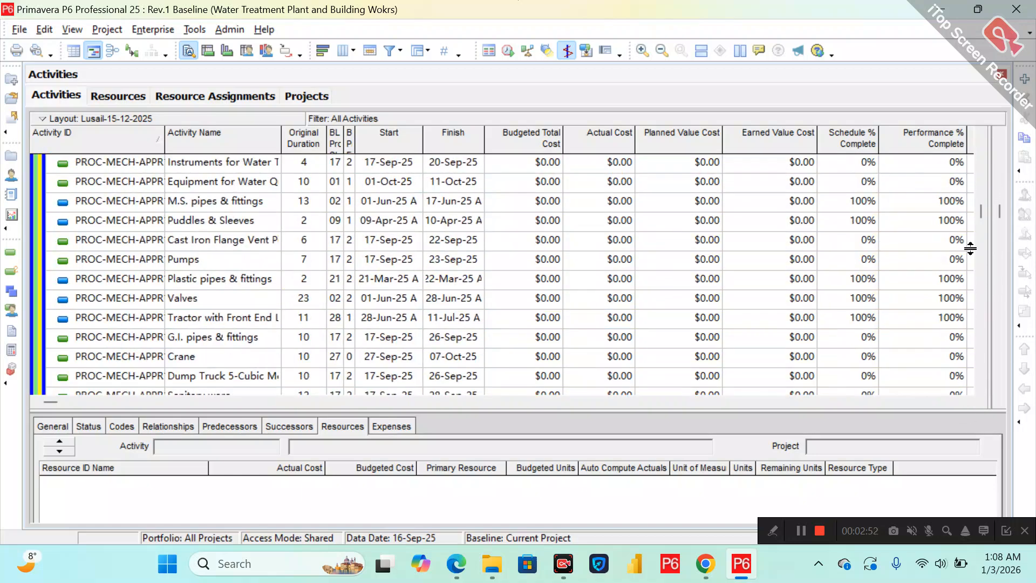
scroll(977, 212, down, 10)
scroll(966, 346, down, 12)
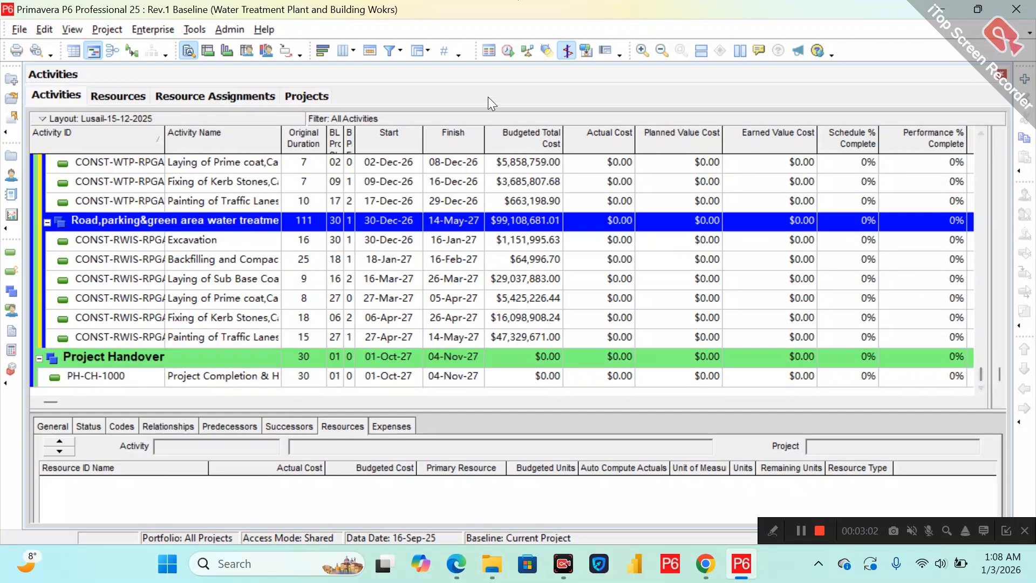
Apply the All Activities filter and return to the top of the activity list.
click(393, 52)
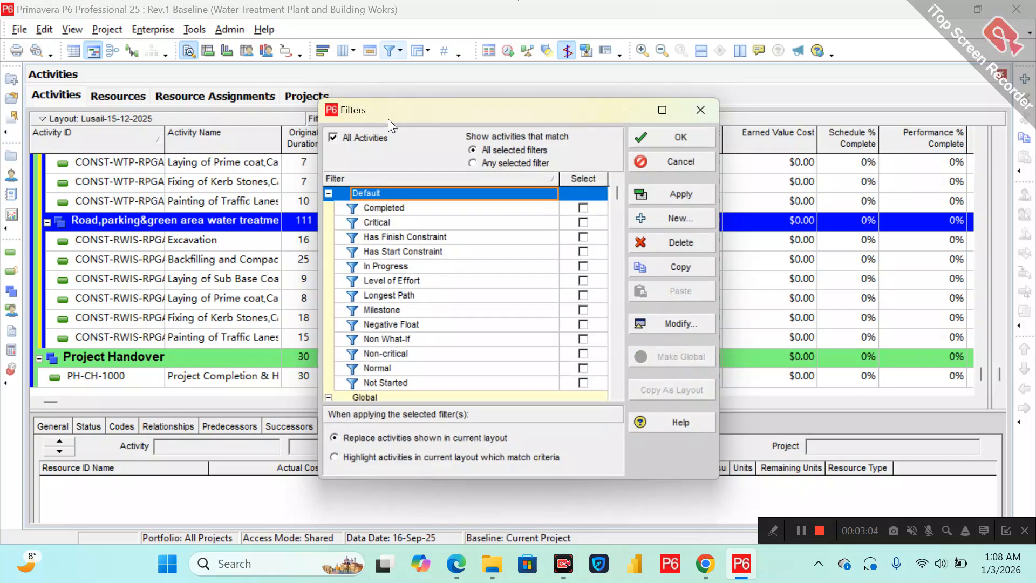
click(661, 135)
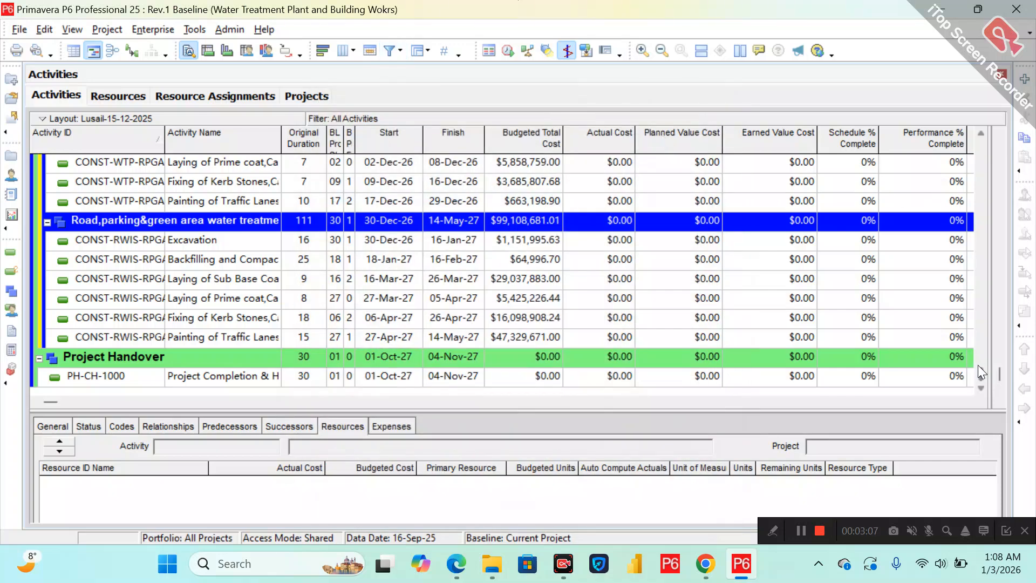
drag(982, 359, 970, 125)
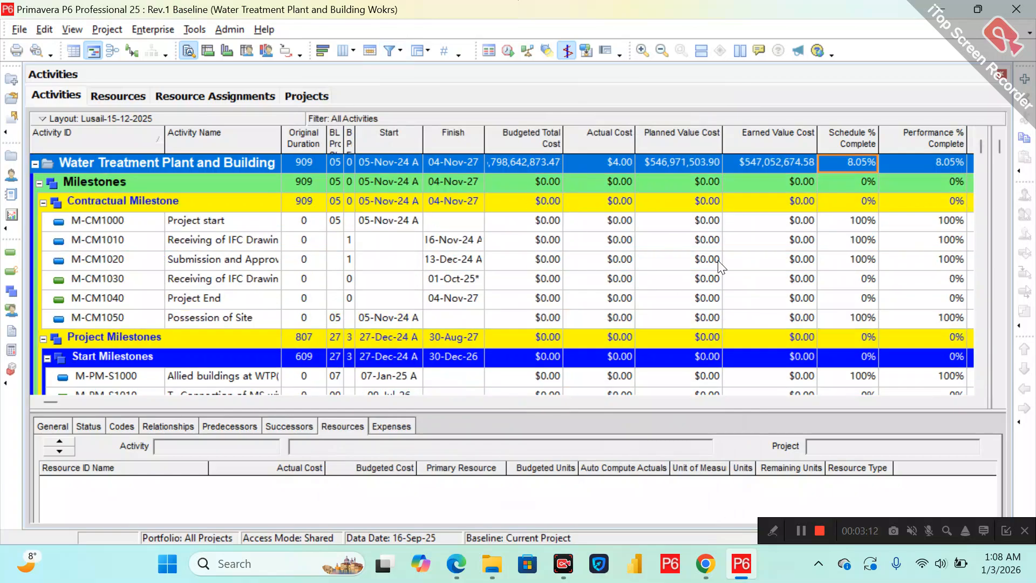
Collapse all groups and expand the project to show its top-level WBS elements.
right_click(534, 170)
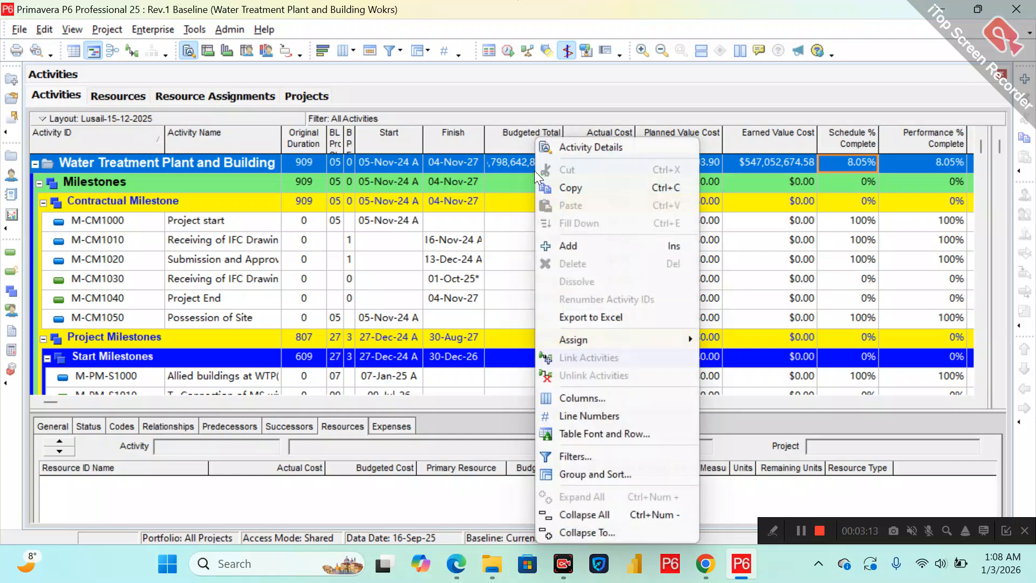
click(601, 513)
click(250, 166)
double_click(250, 166)
double_click(209, 242)
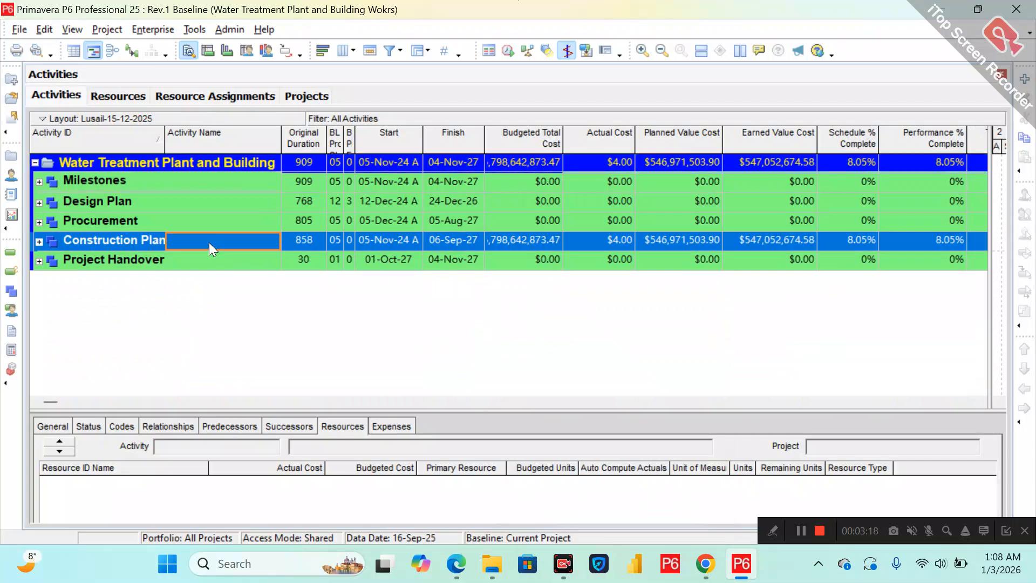
Expand Construction Plan down through Raw water intake, Pump station, Civil works and Under ground.
double_click(672, 298)
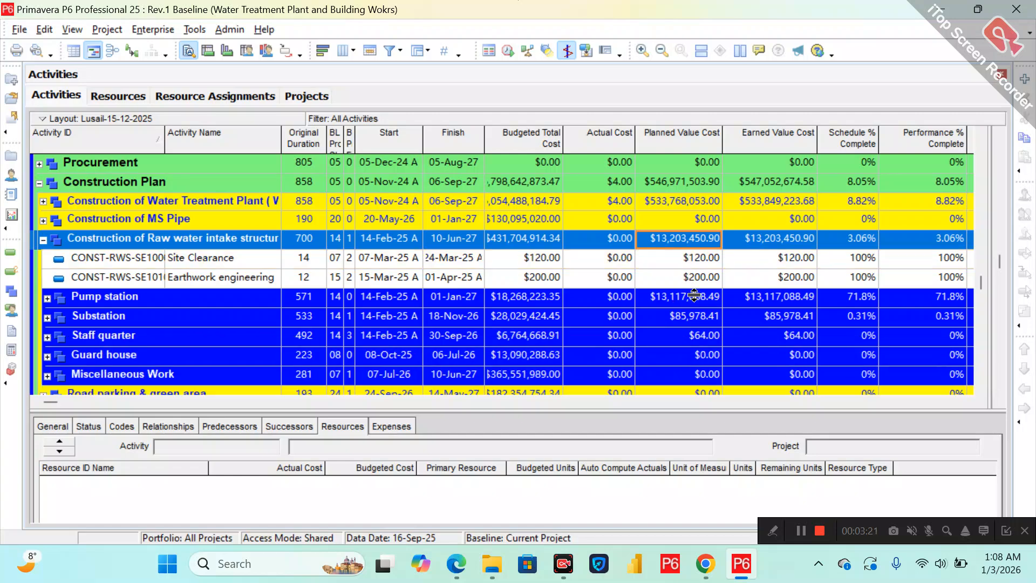
double_click(685, 299)
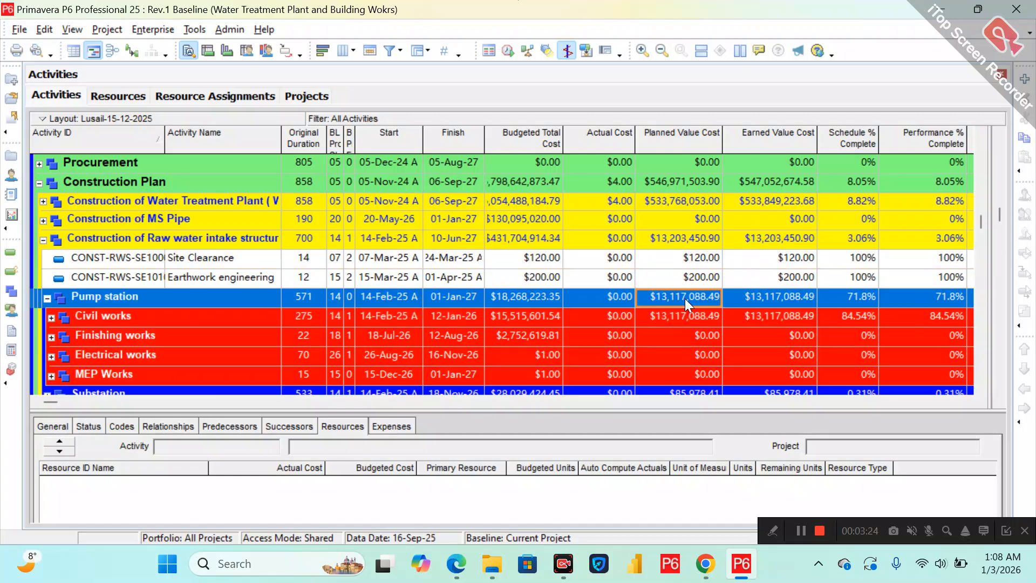
click(680, 313)
double_click(680, 313)
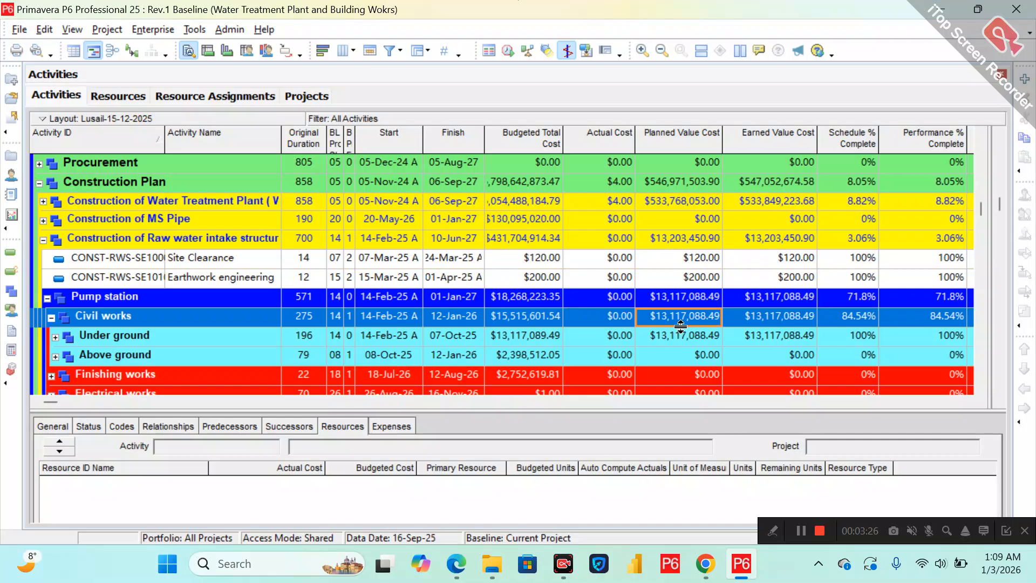
double_click(681, 334)
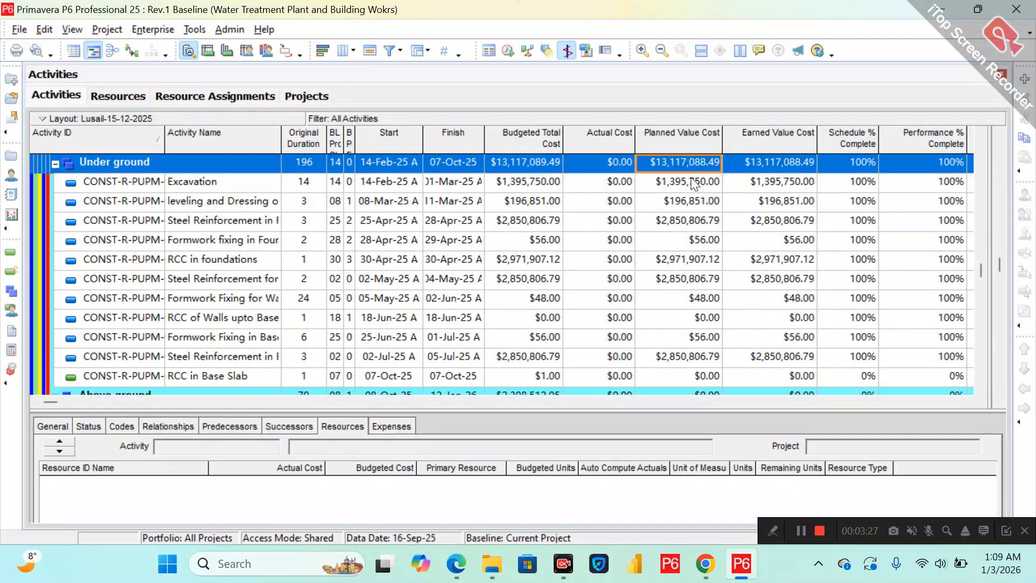
Select the Excavation activity and enlarge the details pane to review its resource assignments.
click(691, 179)
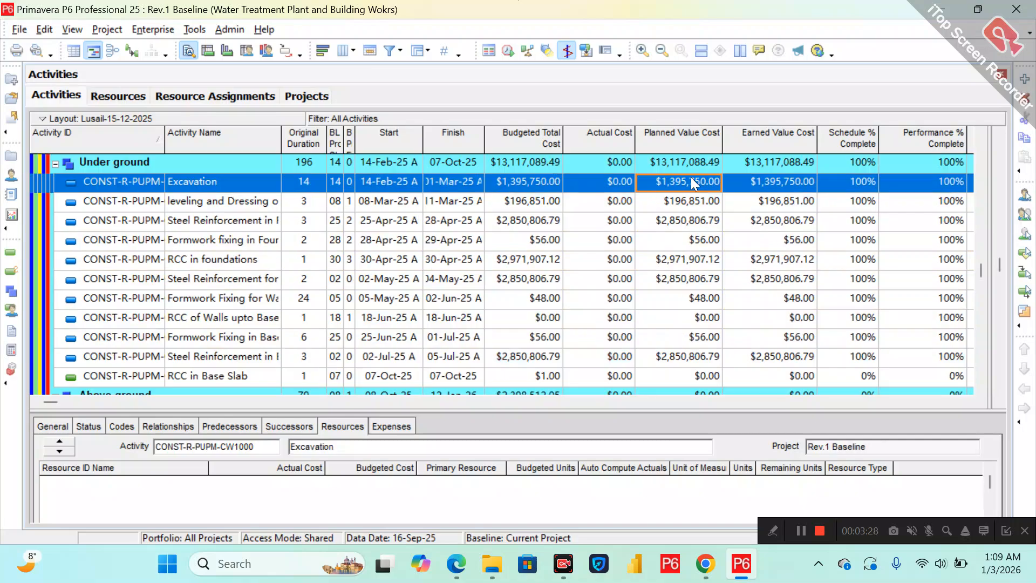
click(518, 407)
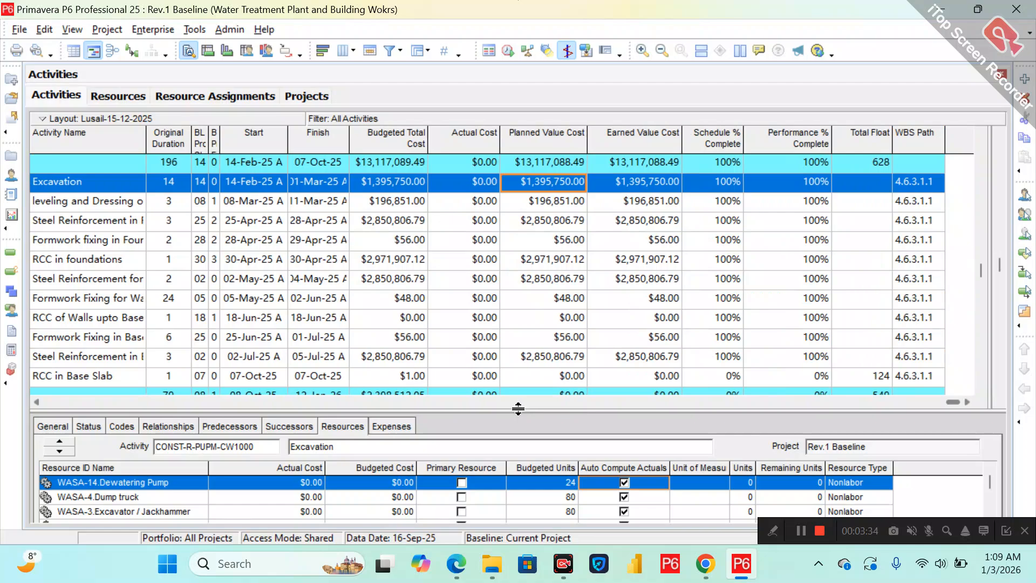
click(35, 402)
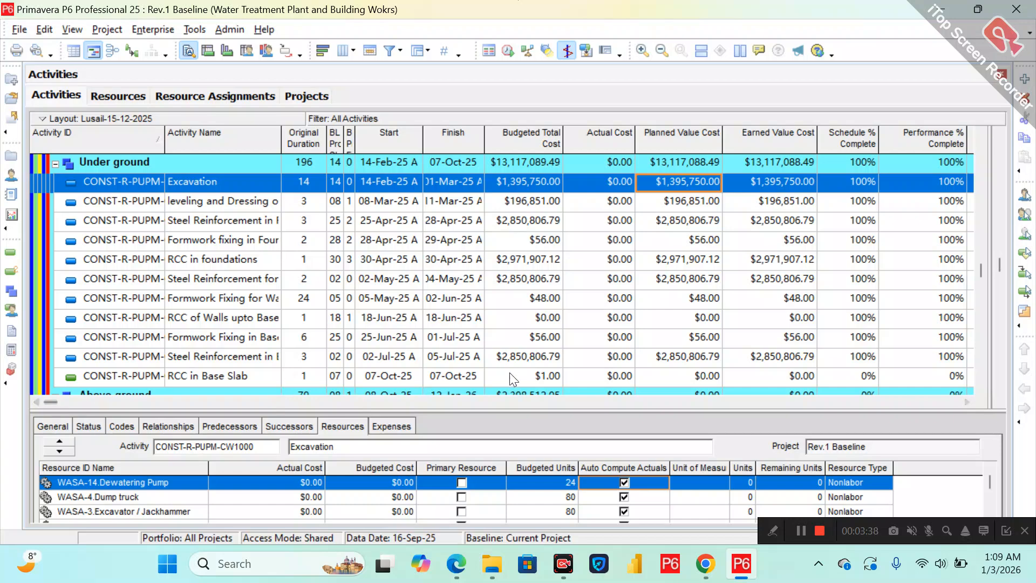
drag(516, 408, 499, 257)
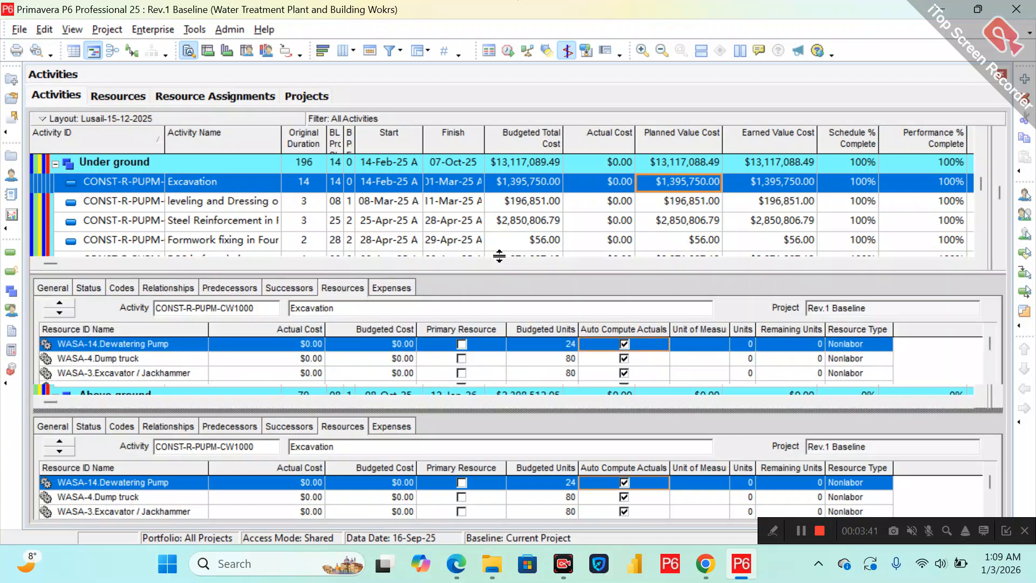
click(766, 184)
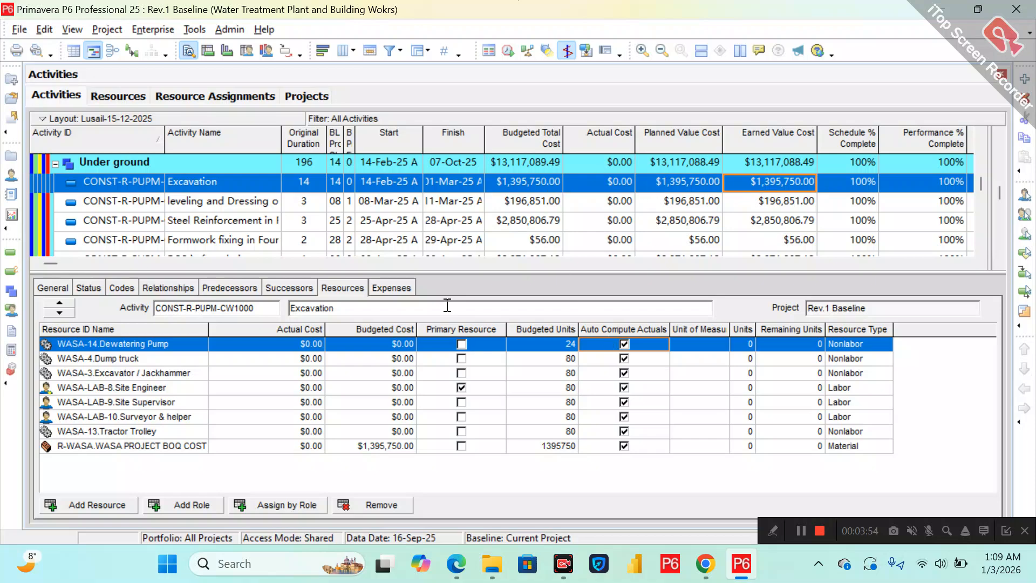
drag(340, 273, 340, 299)
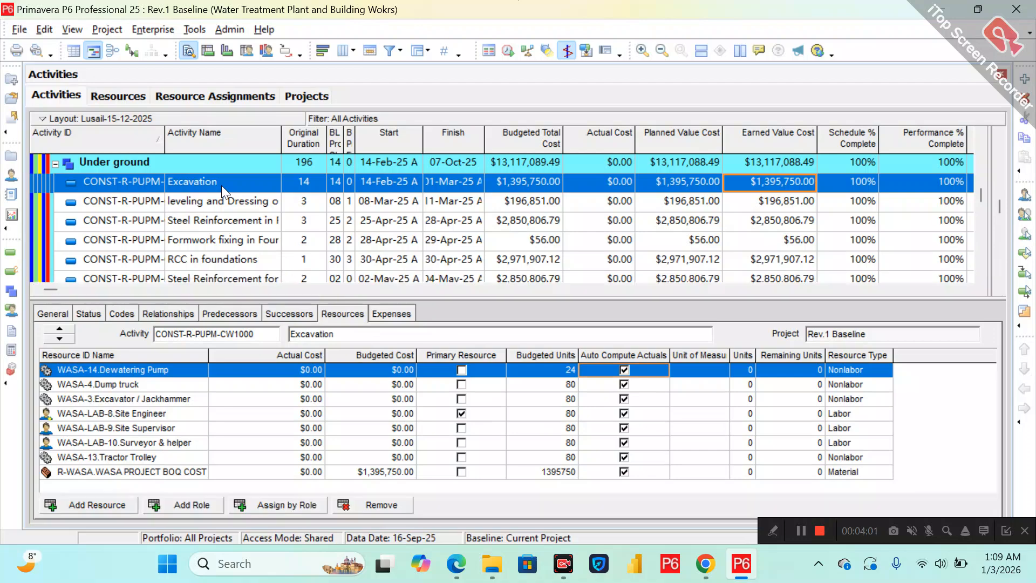
click(428, 183)
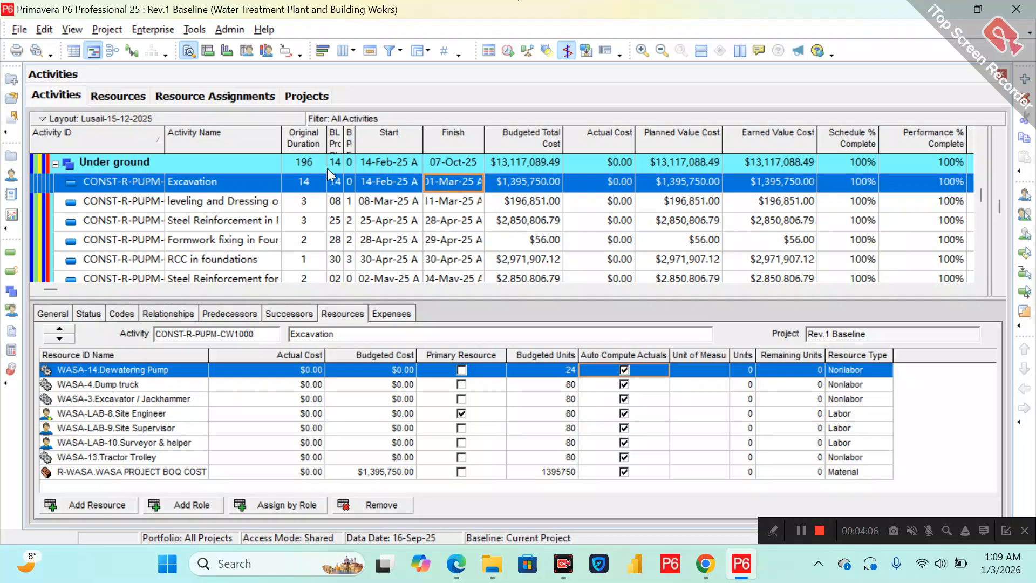
Start a Spreadsheet (XLSX) export and choose Resource Assignments as the export type.
click(26, 34)
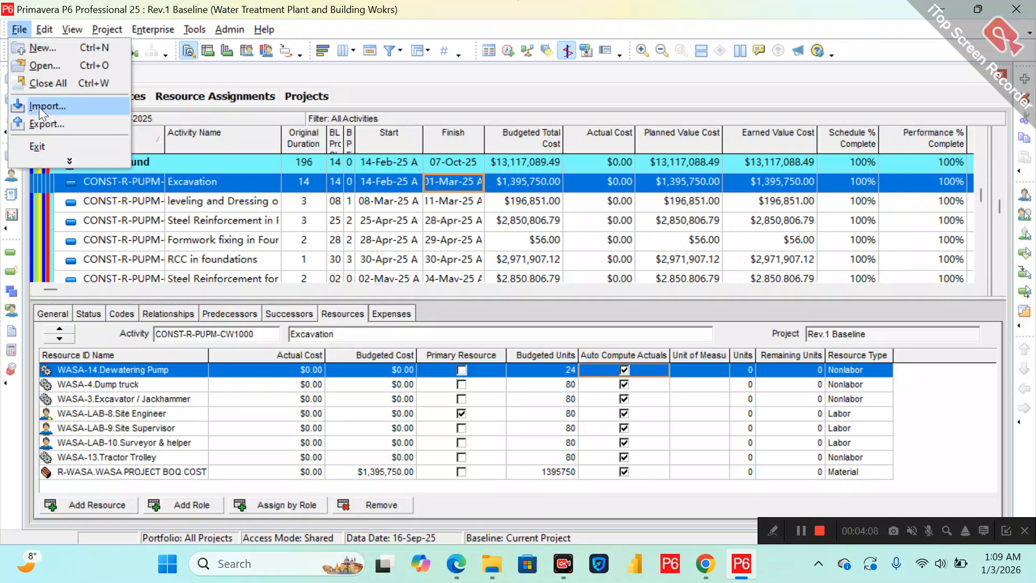
click(42, 122)
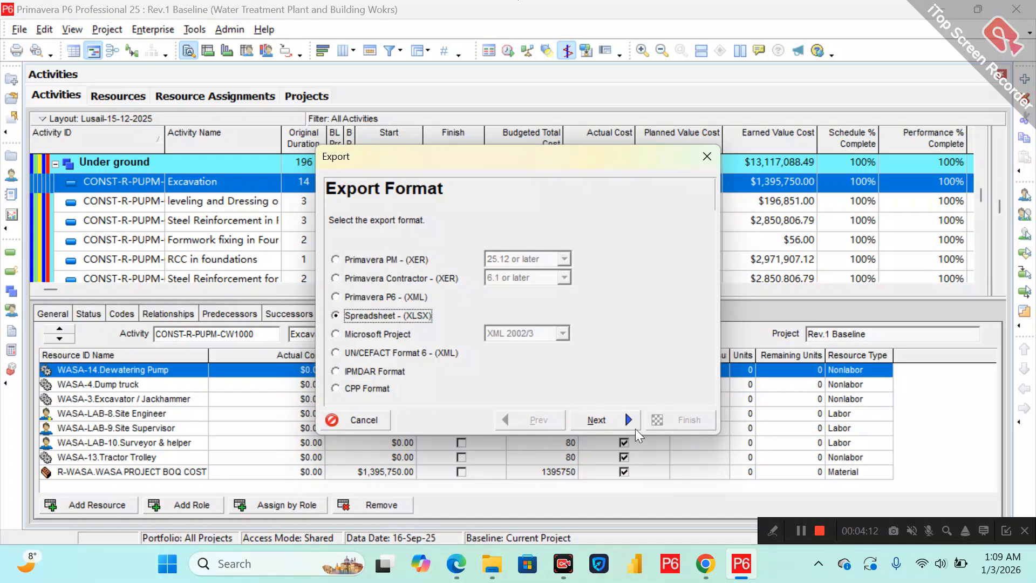
click(596, 420)
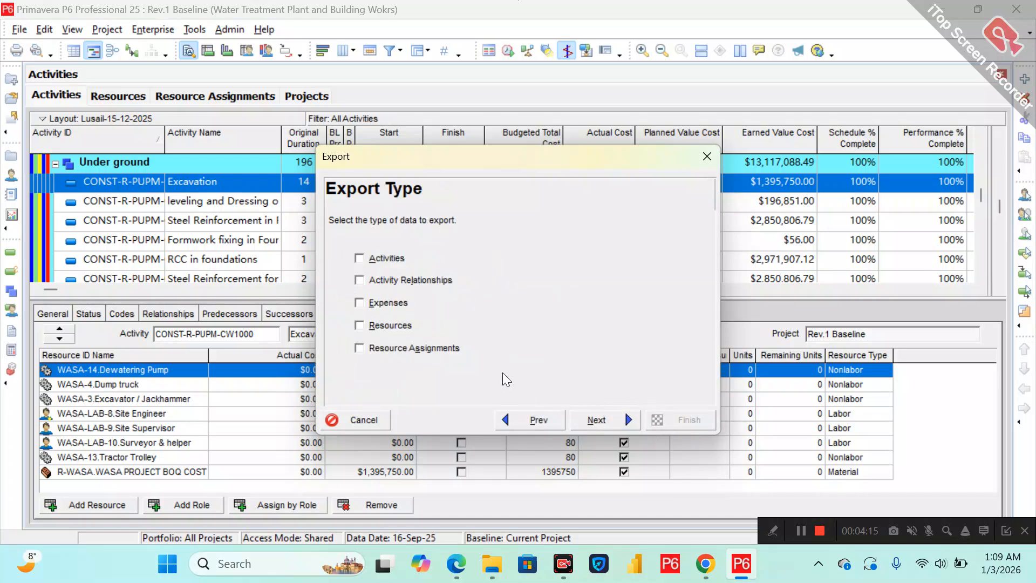
click(384, 350)
click(594, 420)
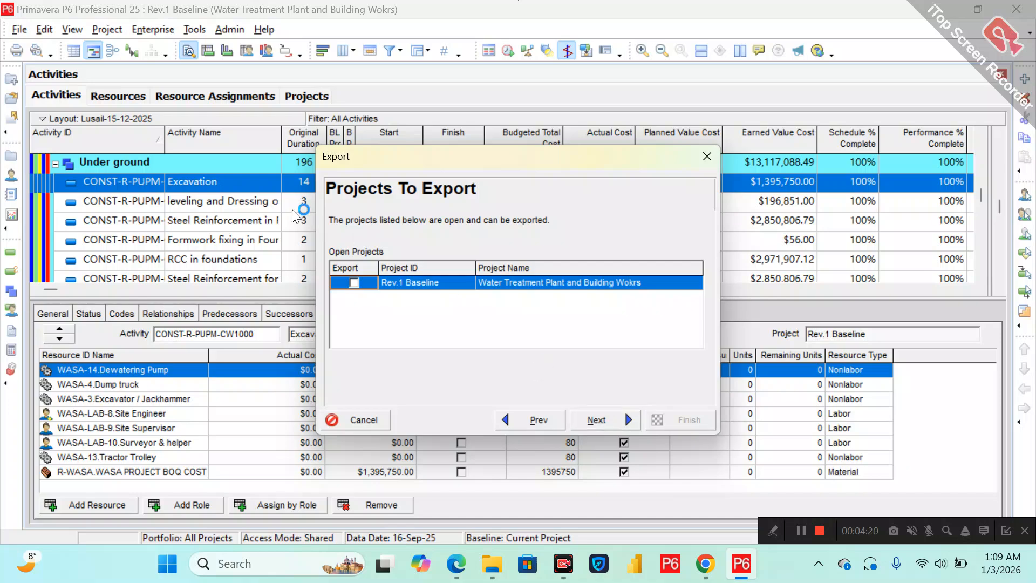
Select the Rev.1 Baseline project for export and use the Cost template after reviewing its columns.
click(362, 285)
click(596, 421)
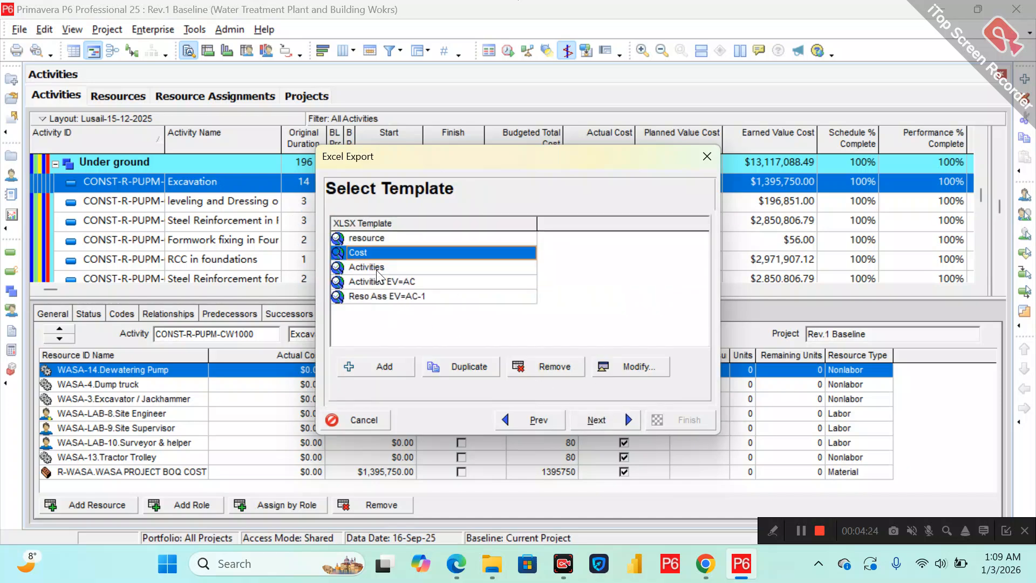
click(608, 365)
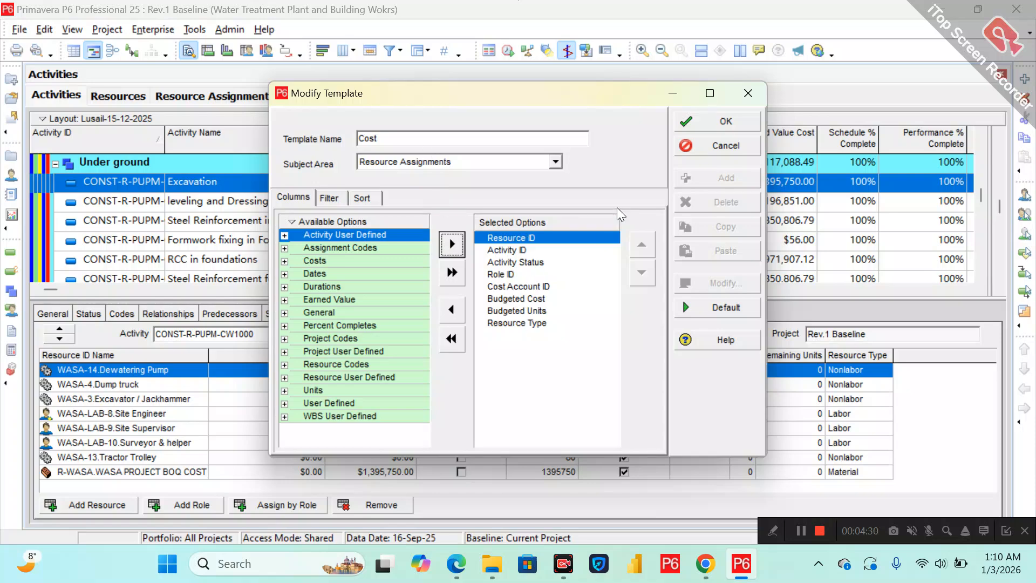
click(701, 121)
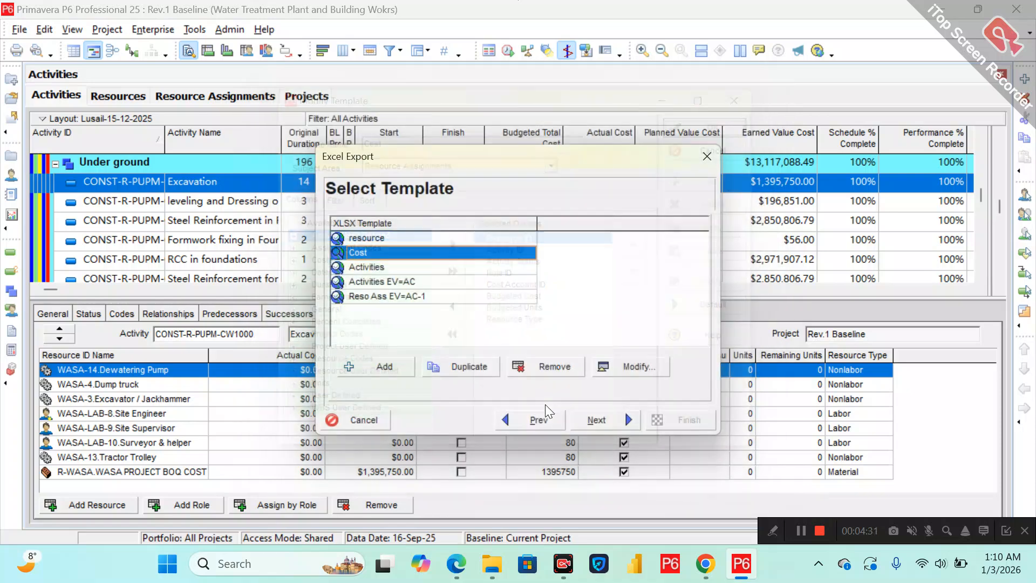
click(592, 419)
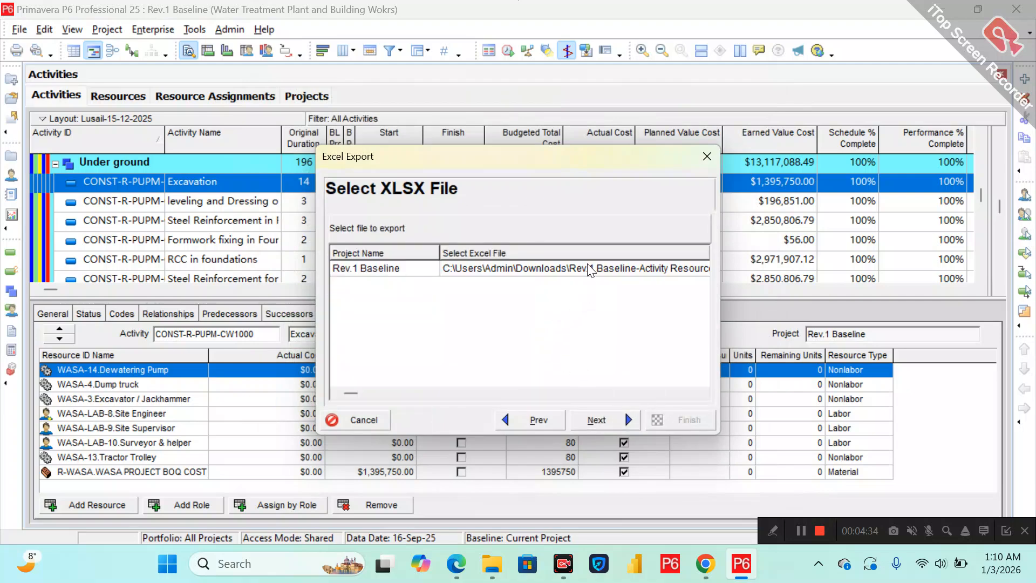
Keep Rev.1 Baseline-Activity Resource Assignments in Downloads as the export file and continue to the summary.
click(591, 269)
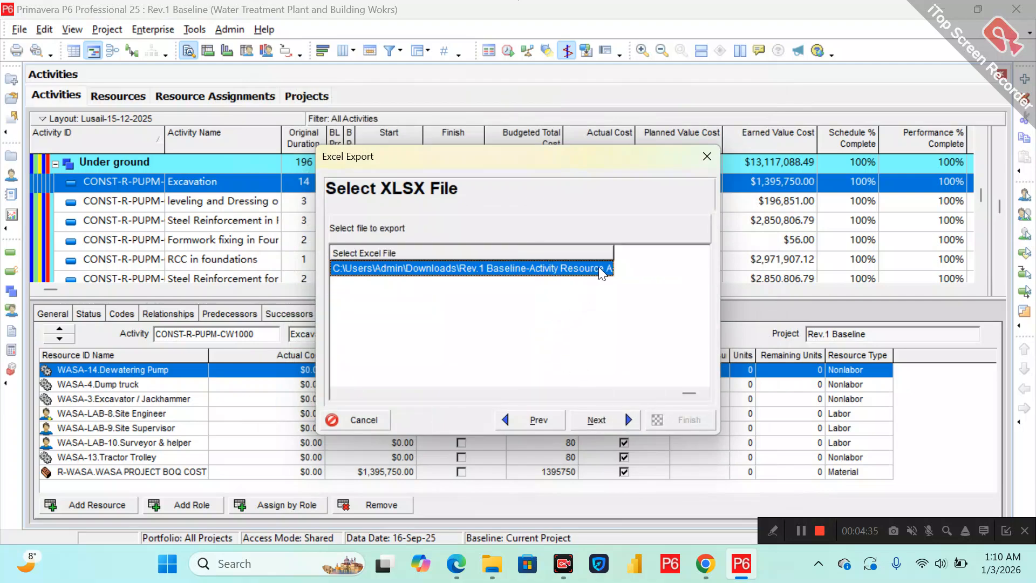
click(600, 269)
click(600, 268)
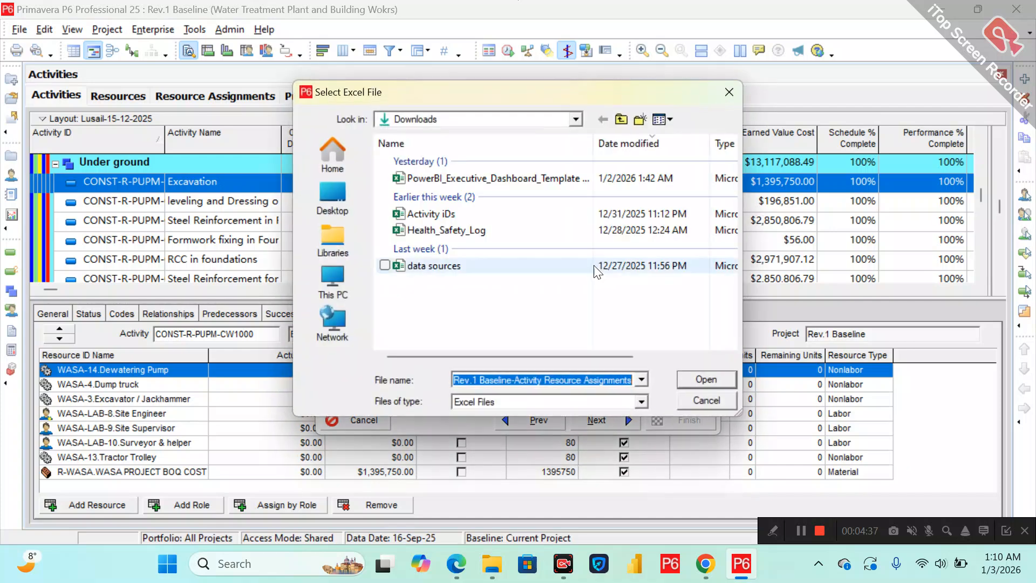
click(703, 380)
click(624, 411)
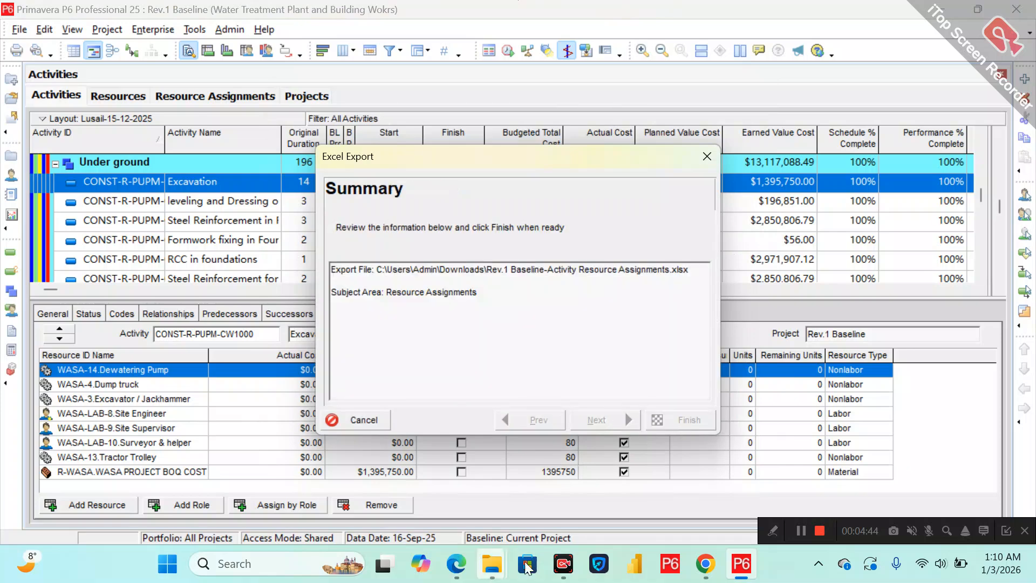
Open the exported Rev.1 Baseline-Activity Resource Assignments workbook from the Downloads folder.
mouse_move(492, 563)
mouse_move(393, 480)
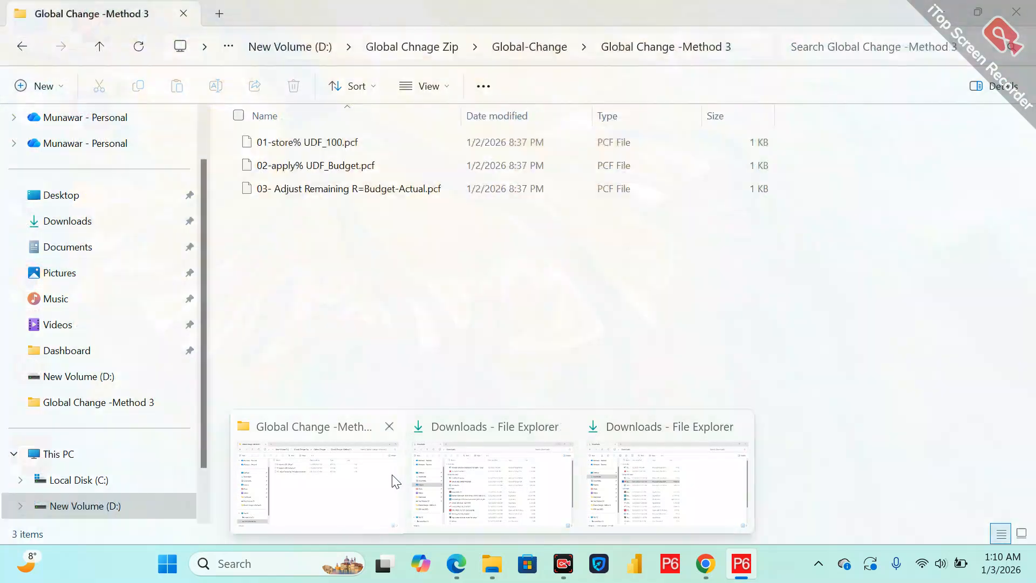
click(393, 481)
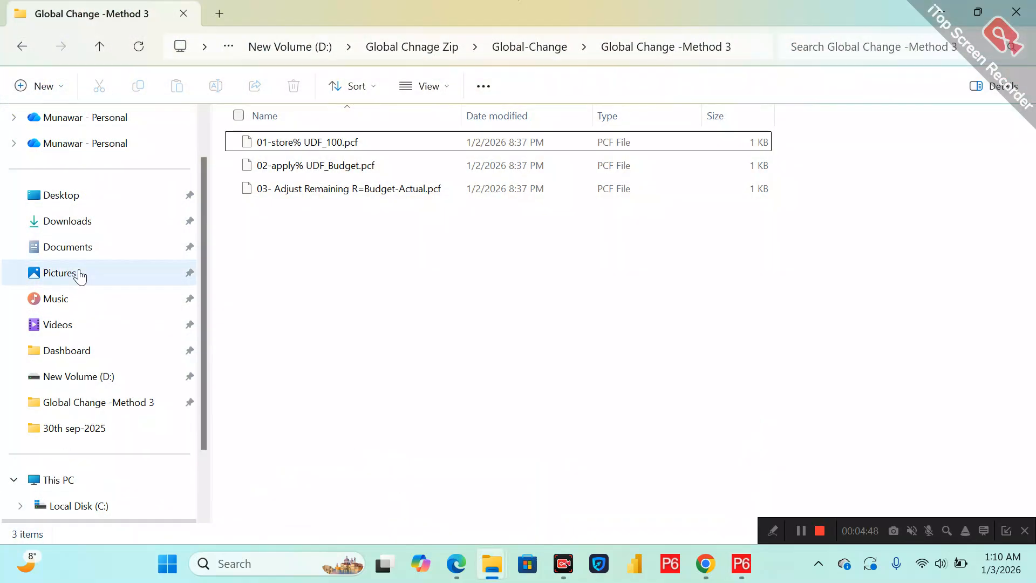
click(71, 231)
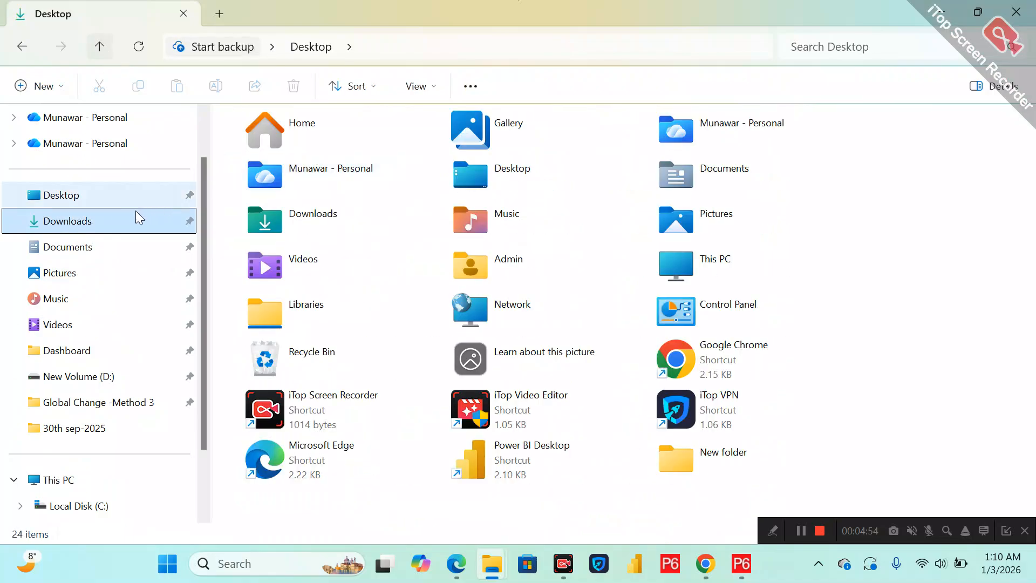
click(118, 220)
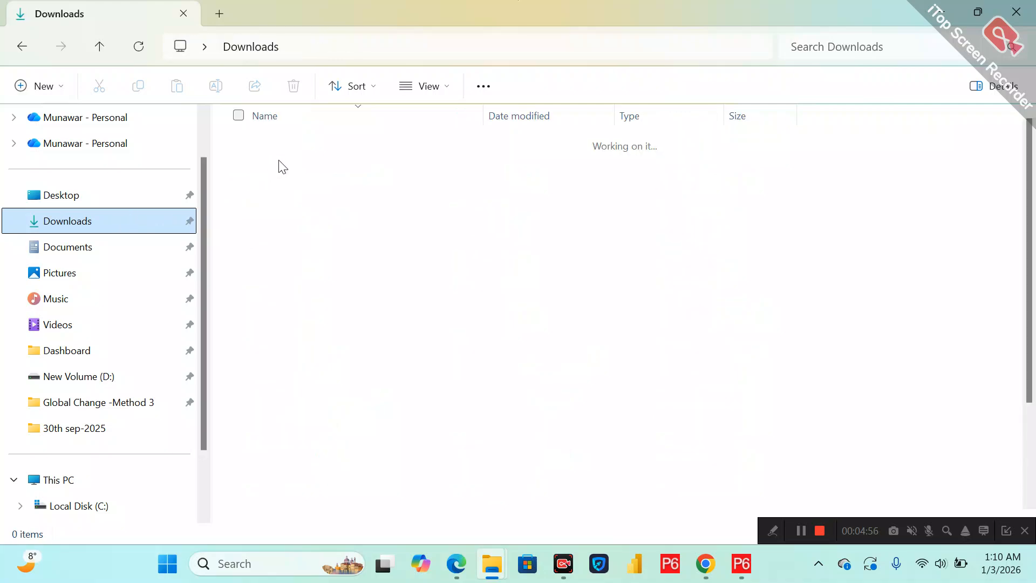
double_click(286, 164)
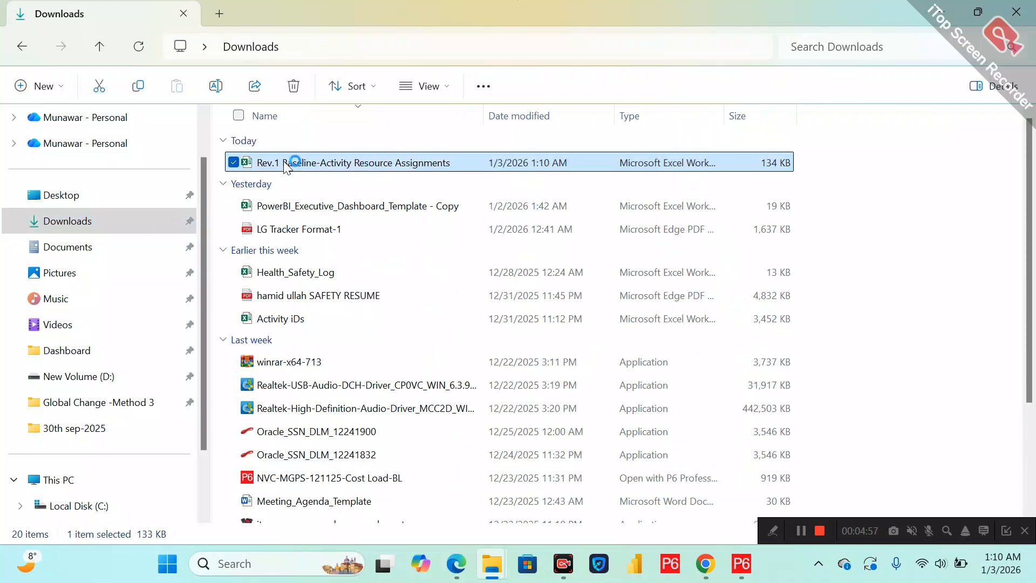
Enlarge the activity details pane in P6 and narrow the Resource ID Name column of the resource assignments.
click(741, 564)
click(668, 415)
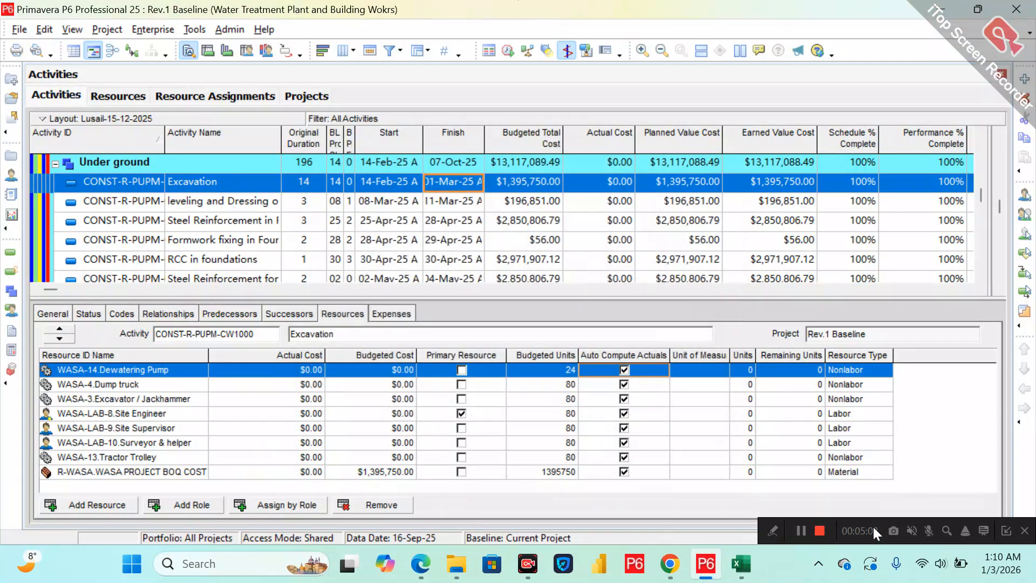
click(528, 564)
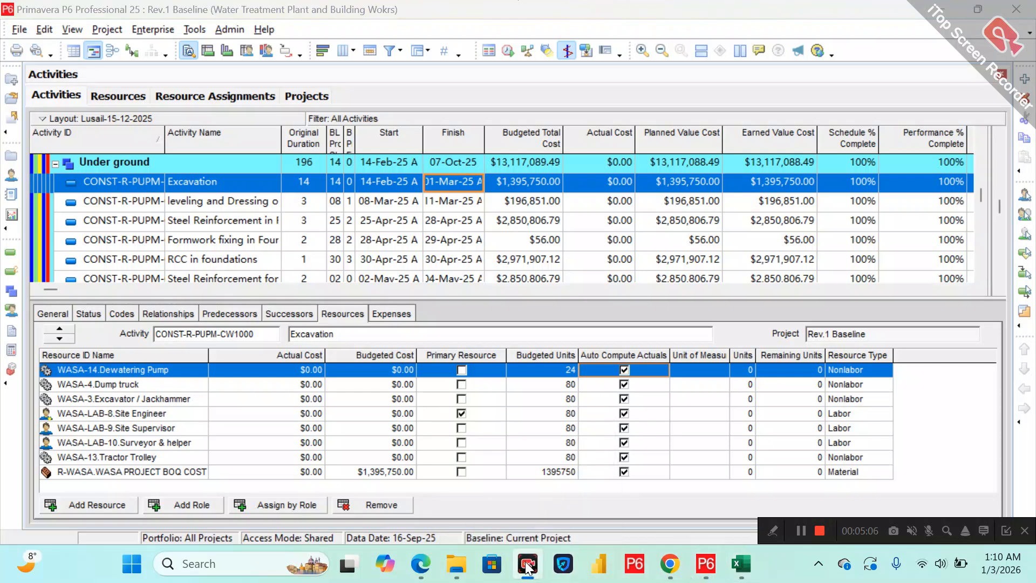
click(651, 232)
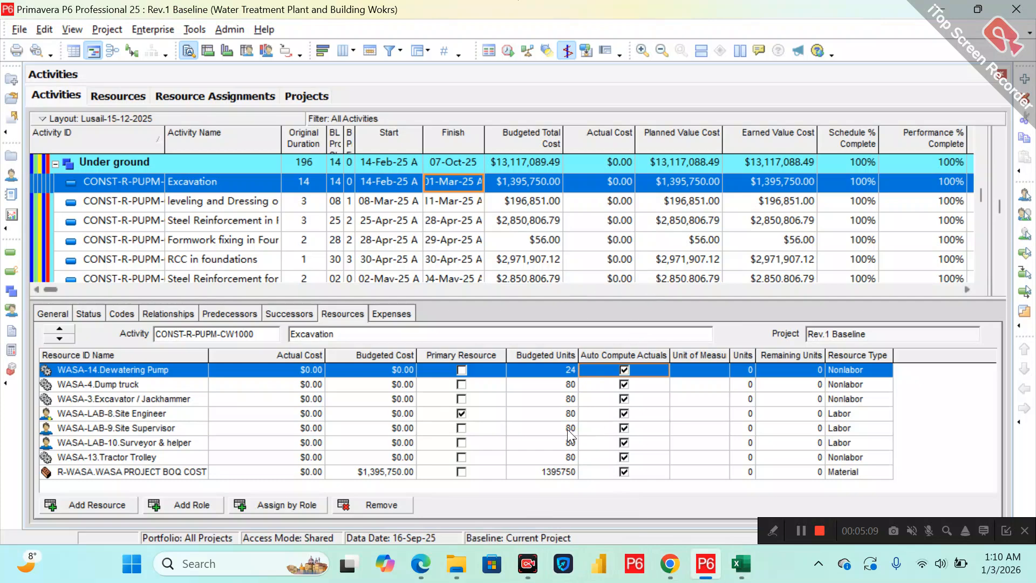
drag(503, 295, 482, 225)
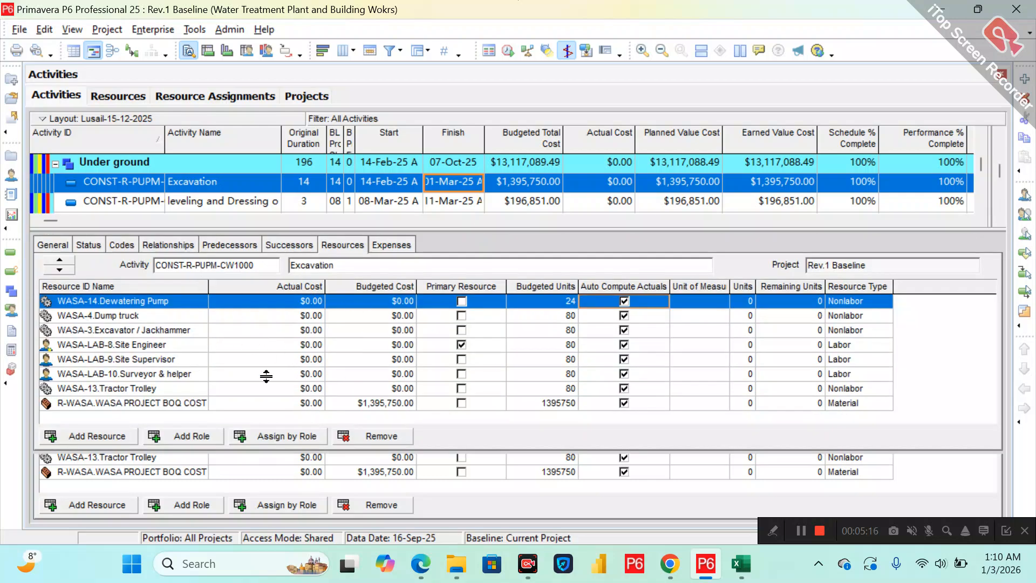
drag(208, 286, 143, 287)
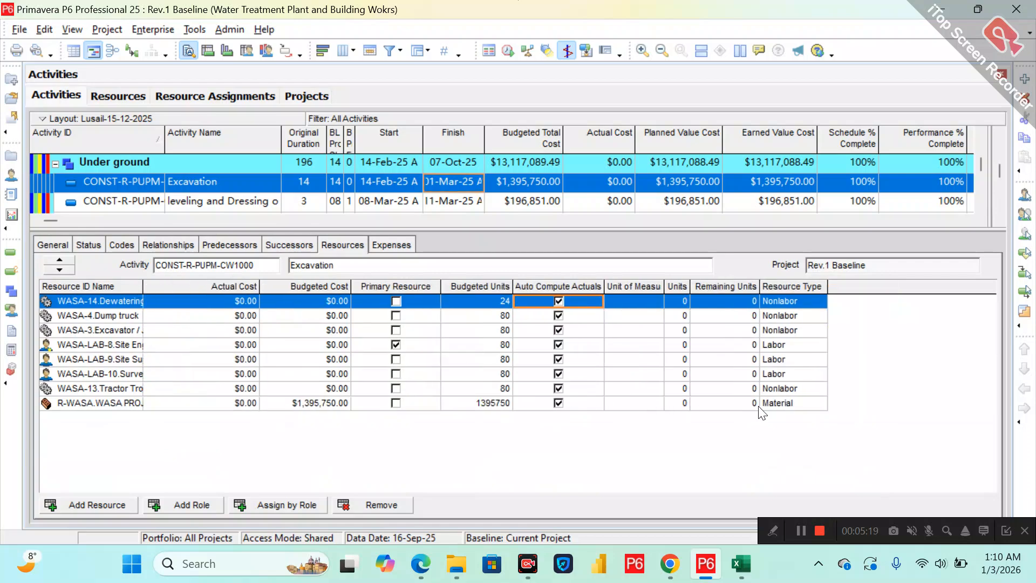
click(775, 407)
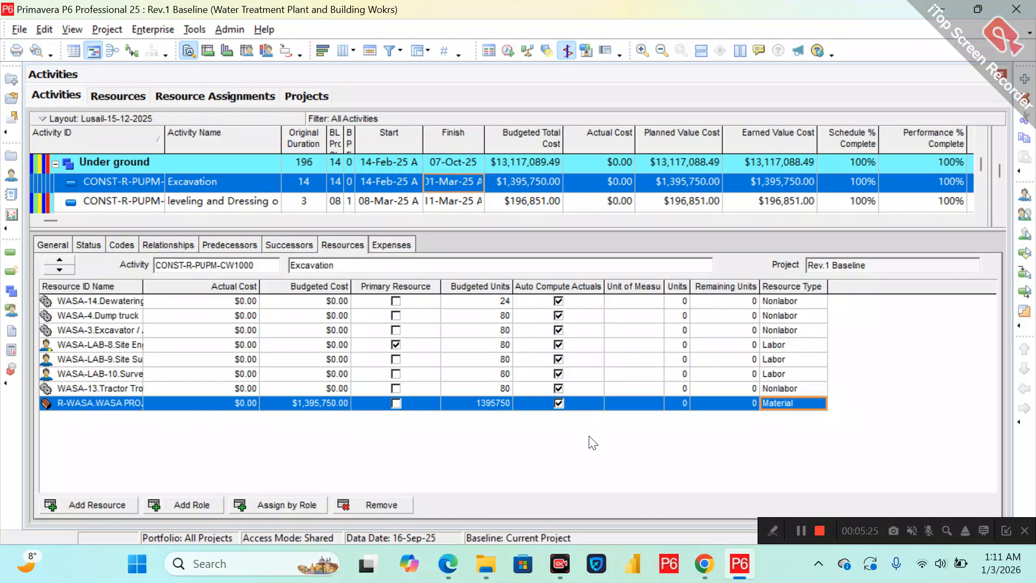
Switch to the exported workbook and turn on filters for the header rows of columns A to I.
key(alt+Tab)
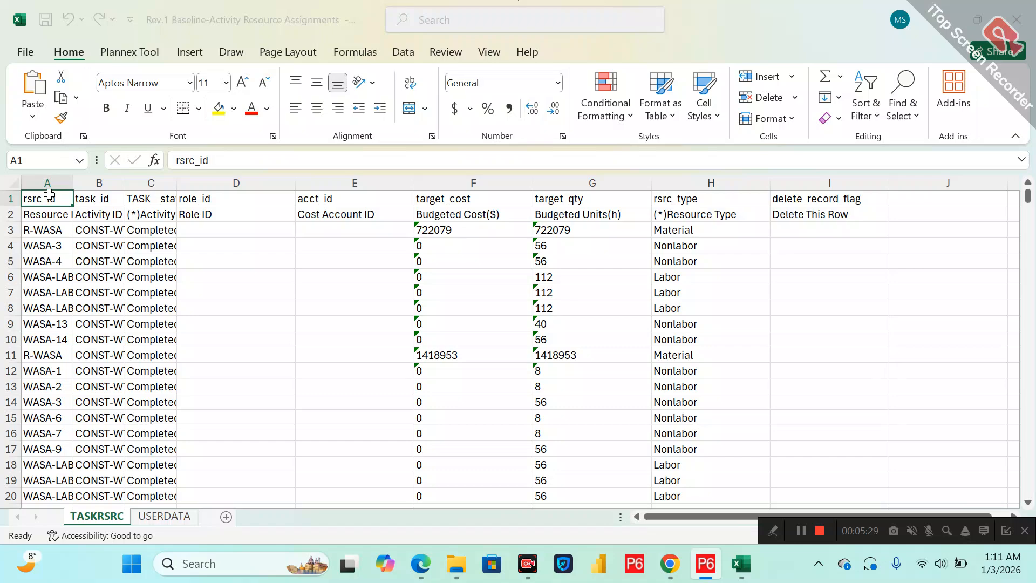
drag(47, 183, 793, 216)
click(866, 103)
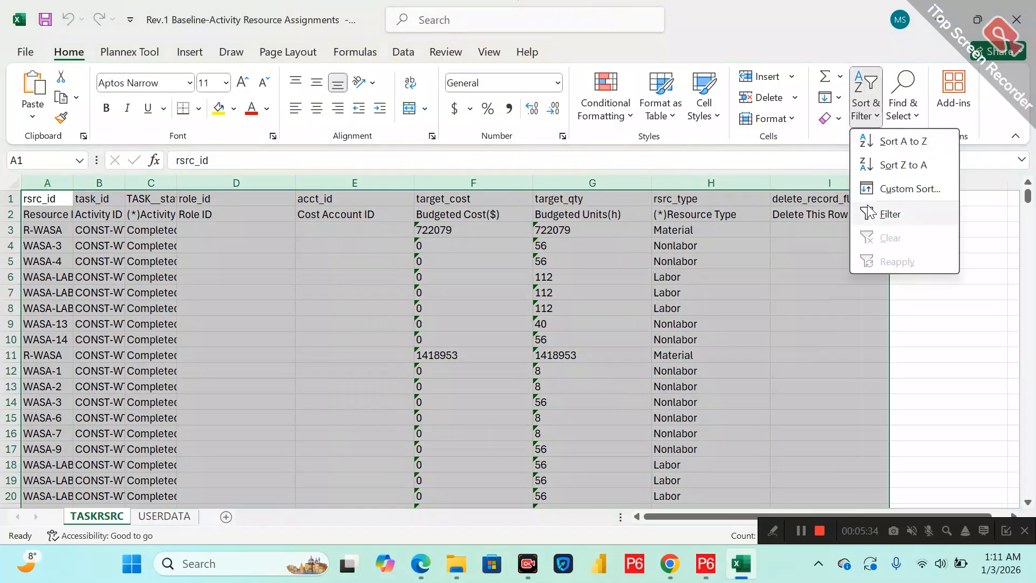
click(880, 216)
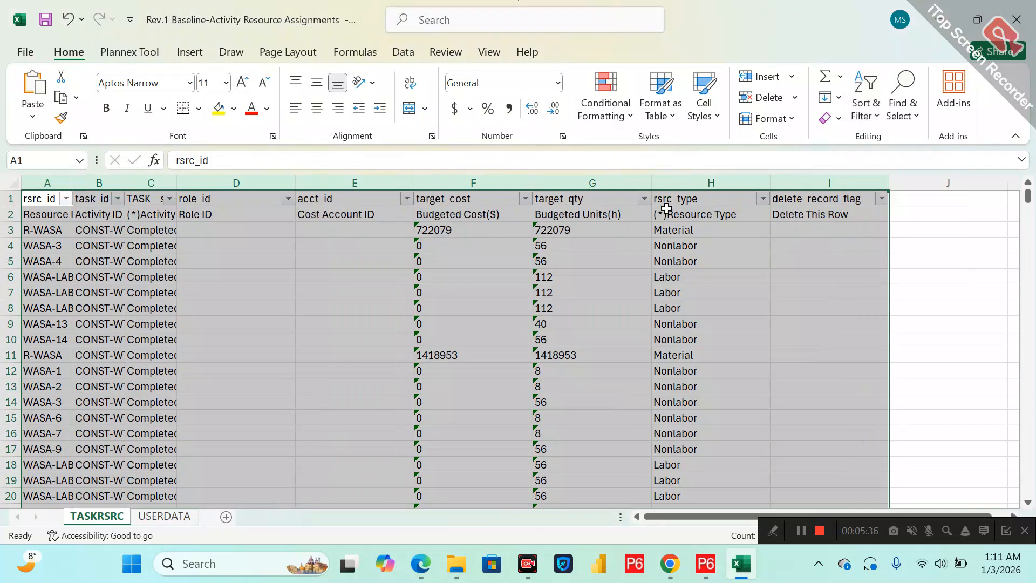
Filter the rsrc_type column to hide the Material rows.
click(701, 217)
click(763, 199)
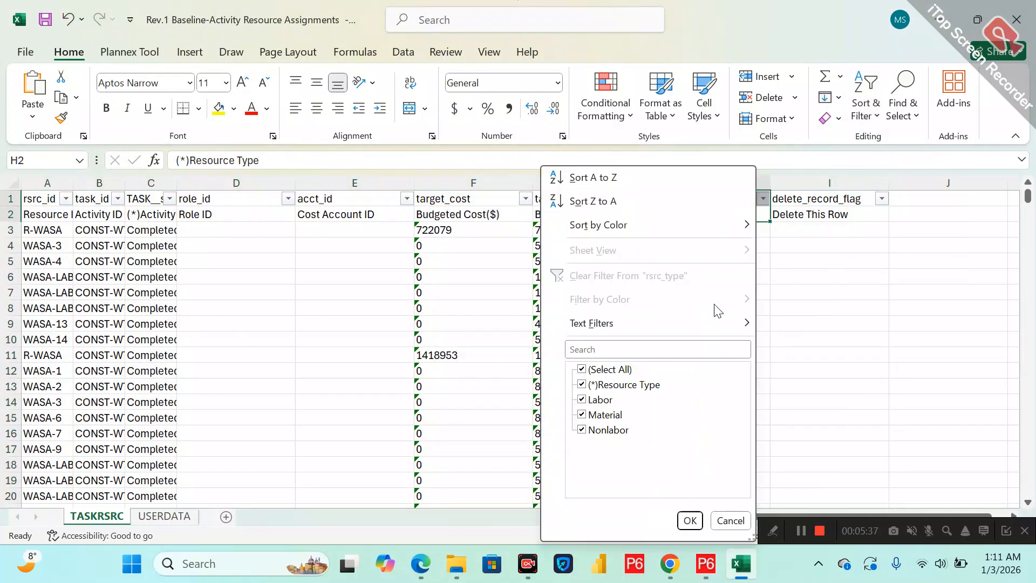
click(599, 417)
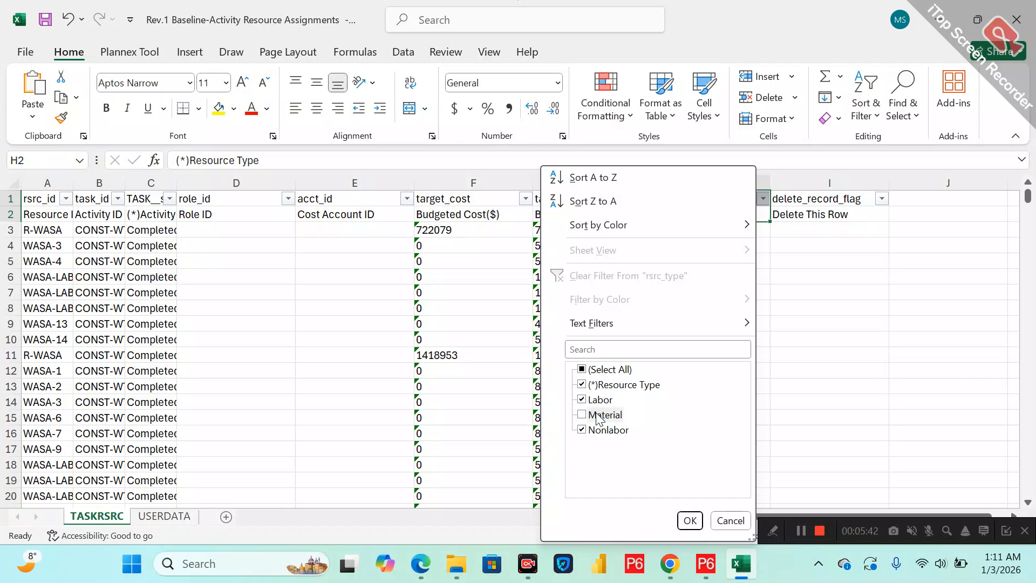
click(690, 520)
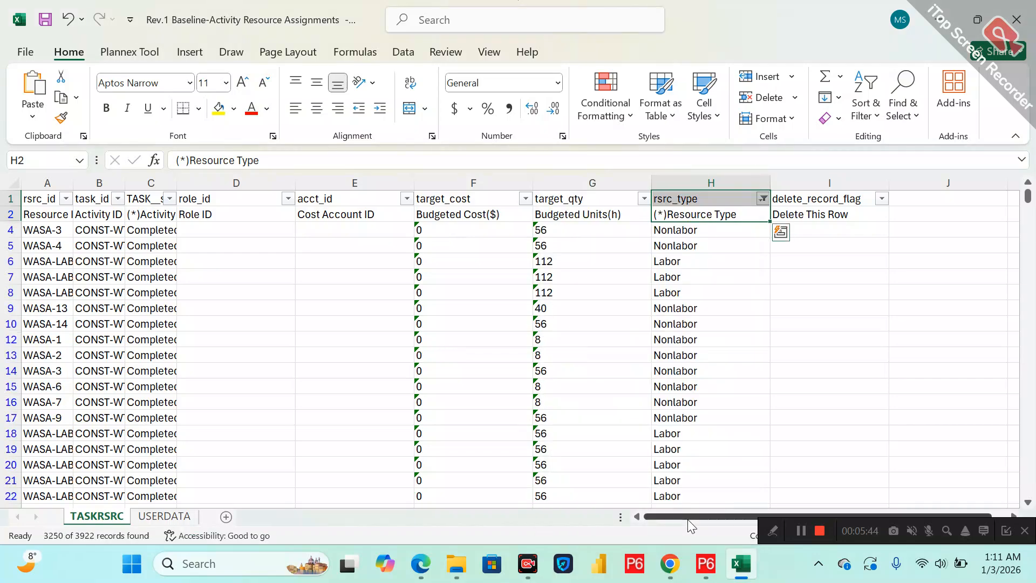
Delete all the visible Labor and Nonlabor assignment rows, then clear the rsrc_type filter.
click(3, 230)
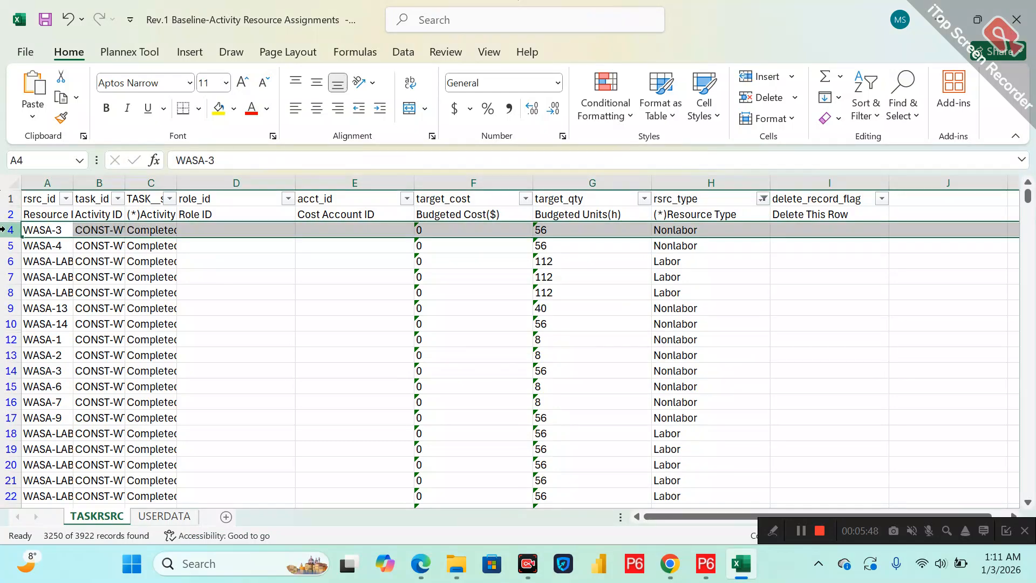
key(ctrl+shift+Down)
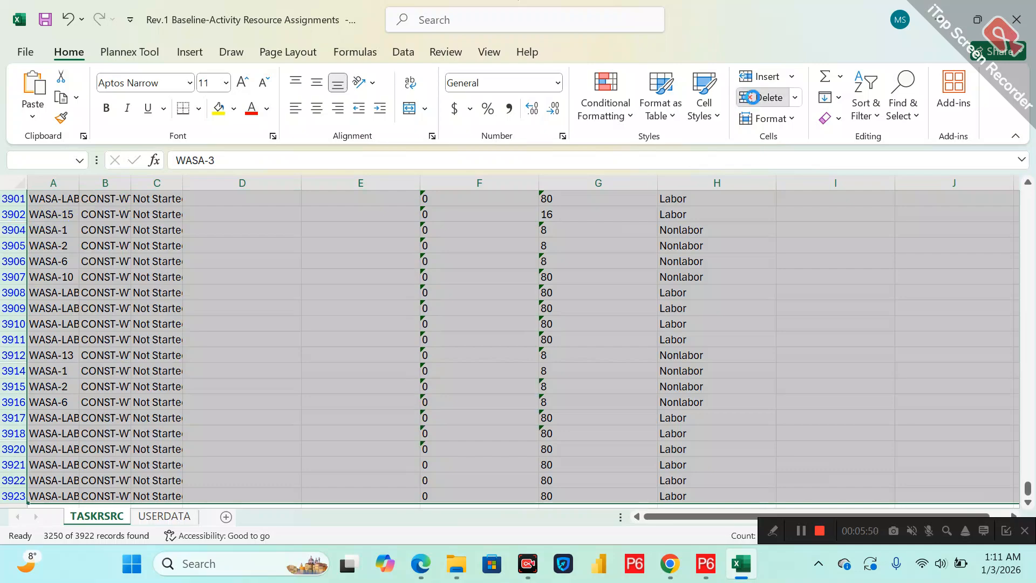
click(752, 97)
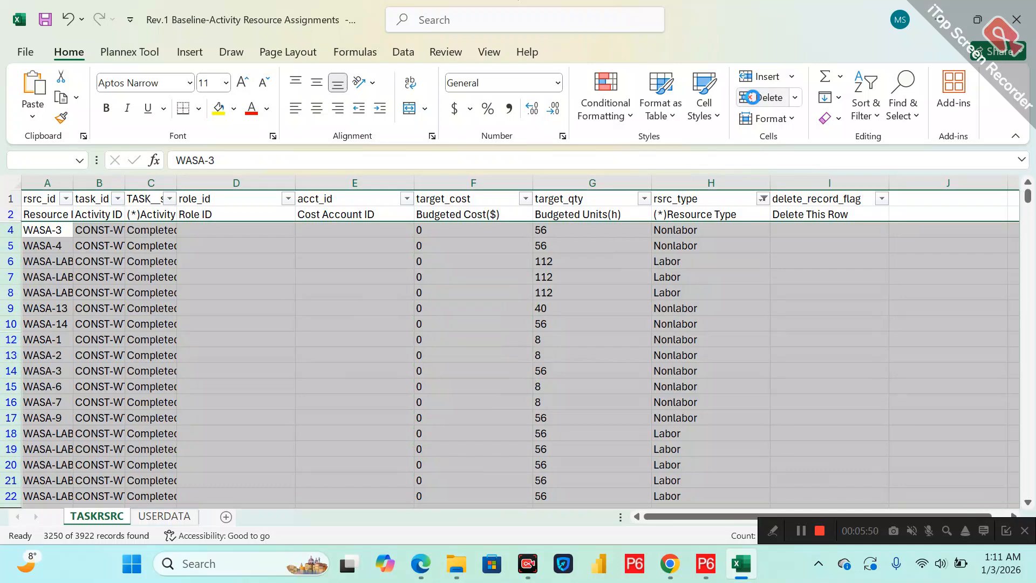
click(764, 199)
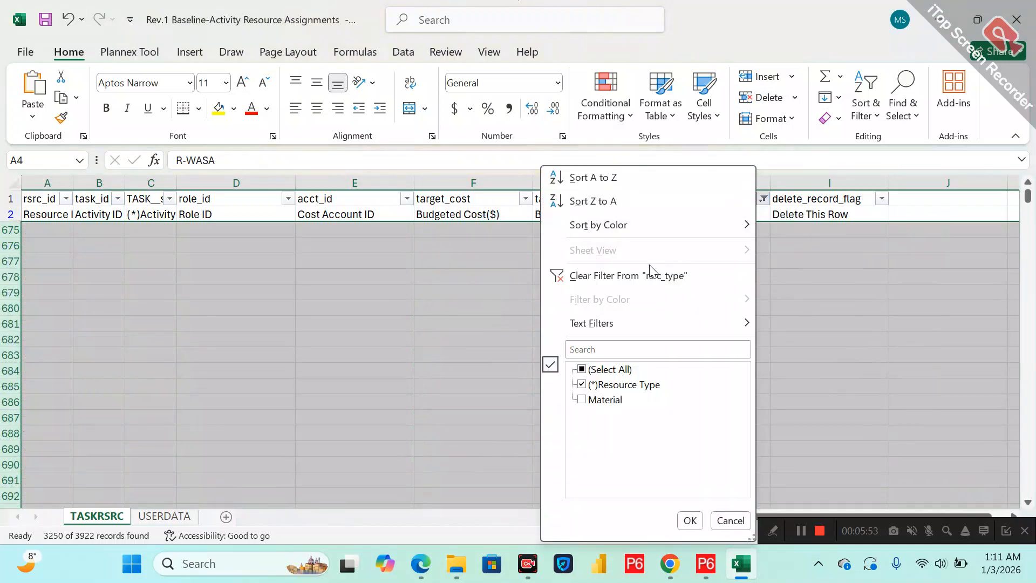
click(656, 276)
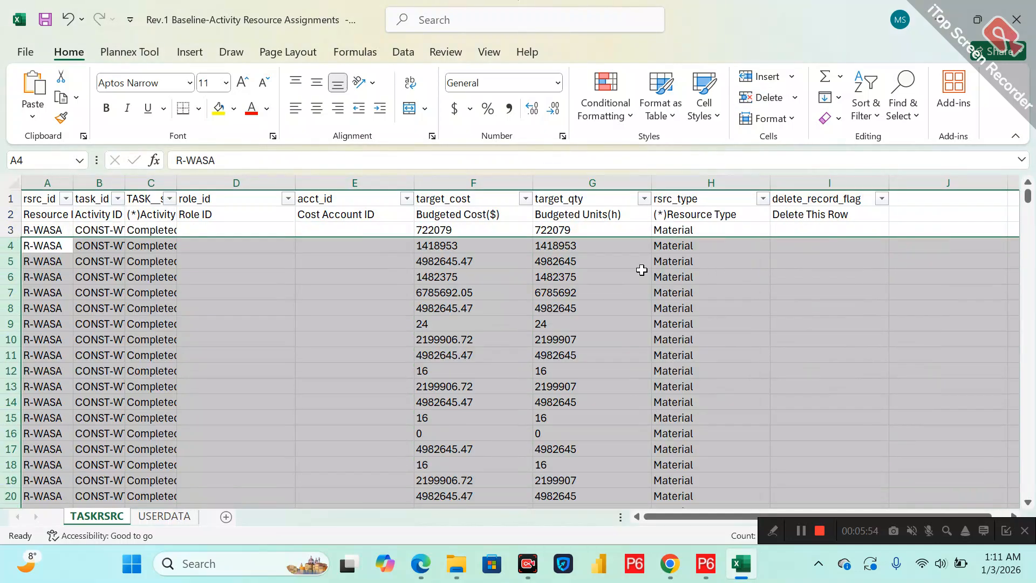
Move the target_cost values from F3 downward into the target_qty column starting at G3.
click(437, 230)
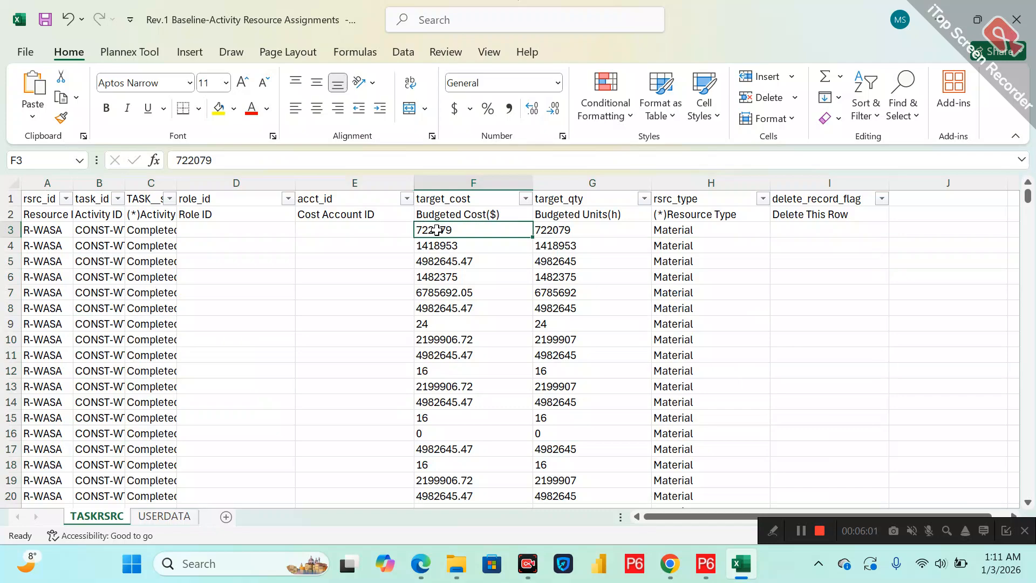
drag(437, 230, 471, 481)
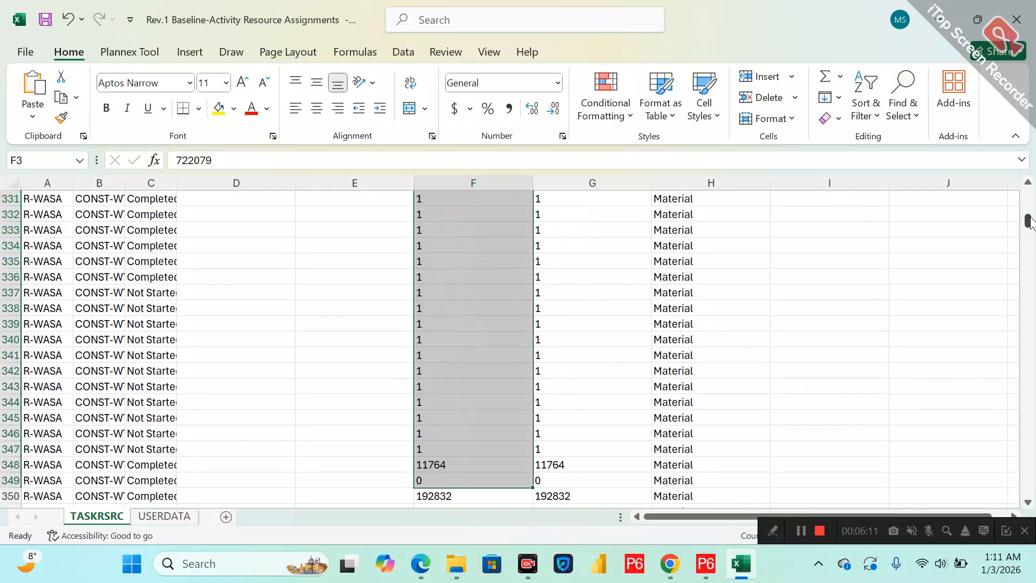
drag(1027, 221, 1027, 199)
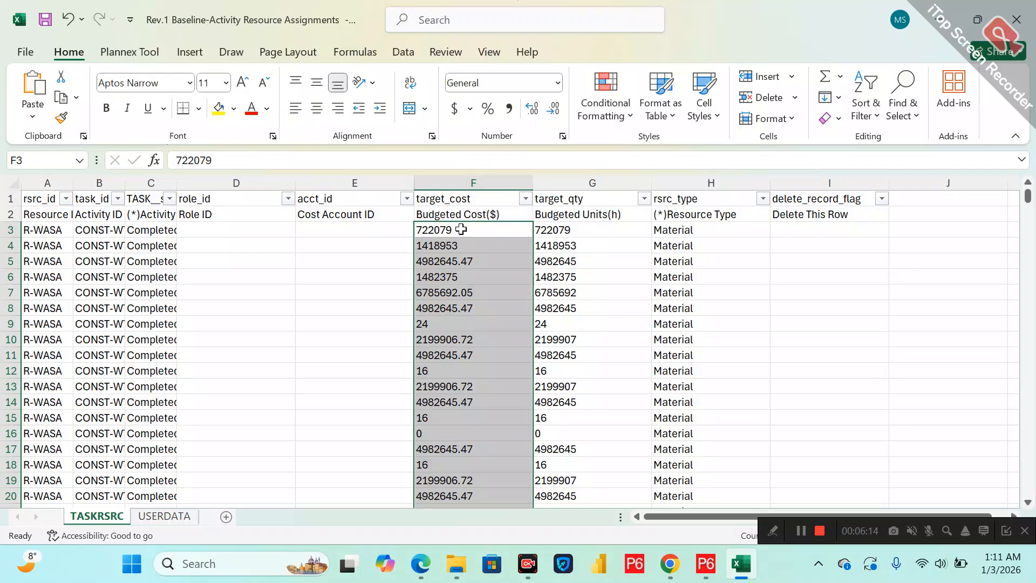
click(461, 230)
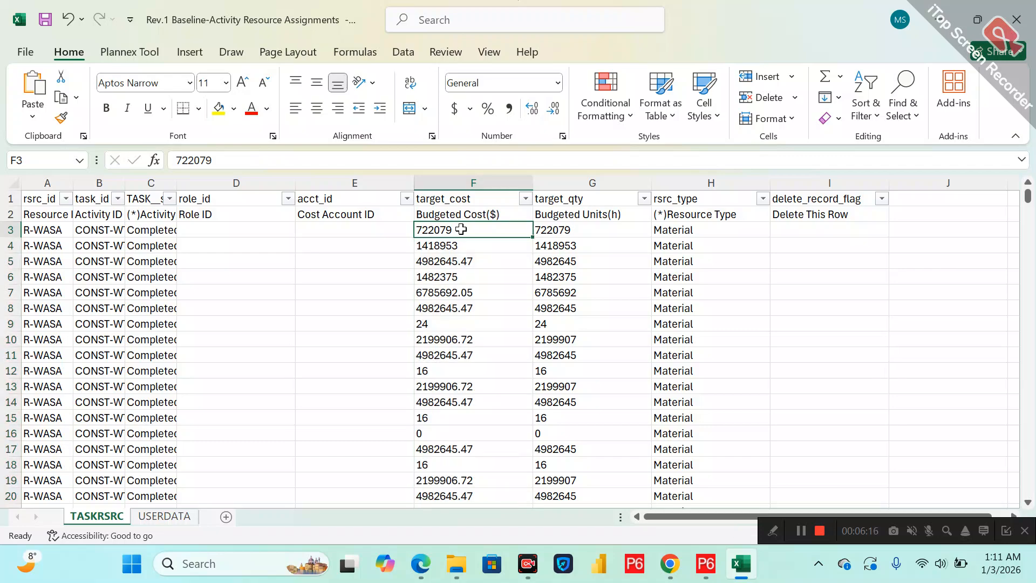
key(ctrl+shift+Down)
key(ctrl+c)
key(ctrl+BackSpace)
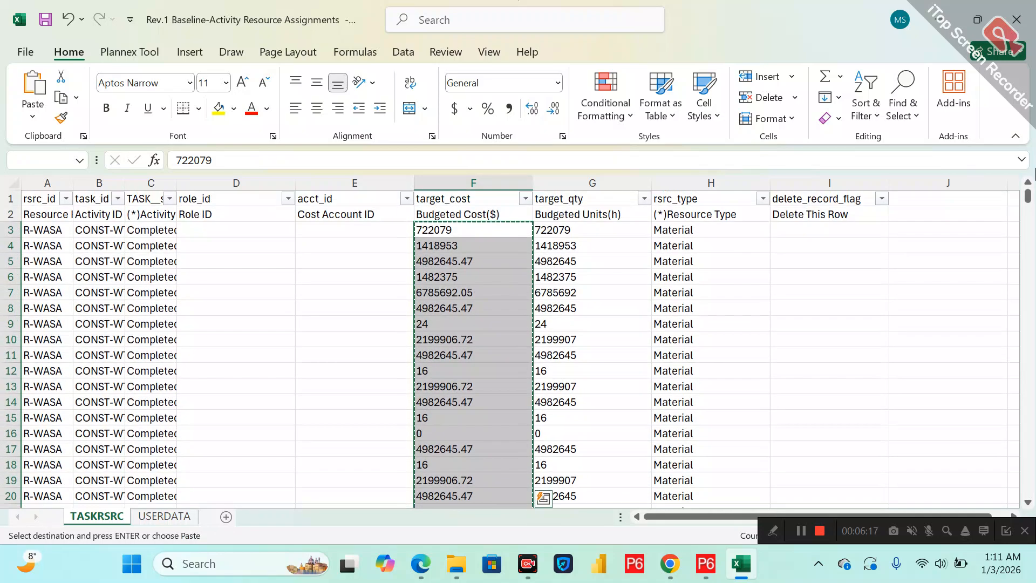
click(565, 230)
key(ctrl+v)
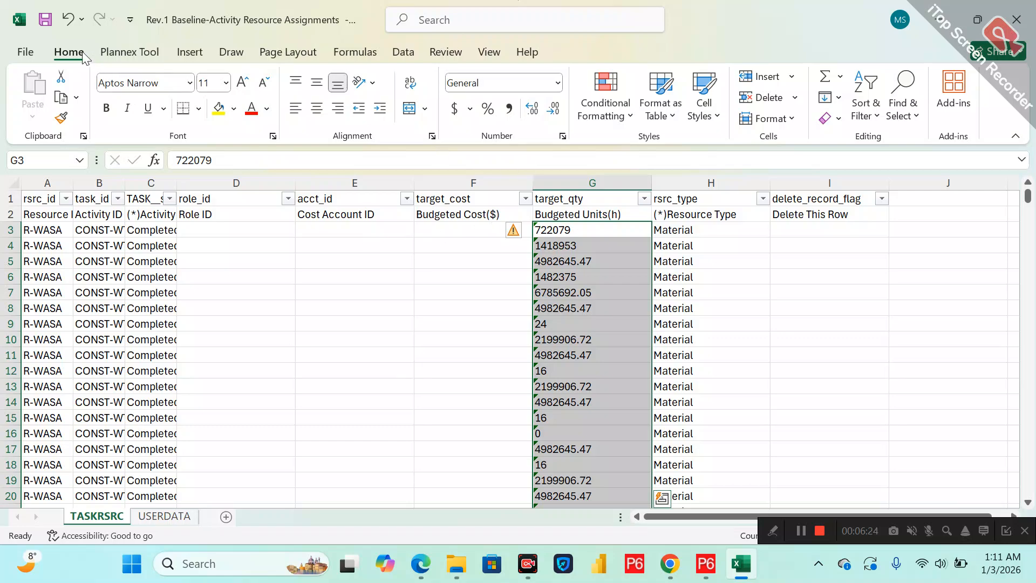
Save the workbook and try to change the number format of the pasted target_qty values.
click(47, 23)
click(514, 235)
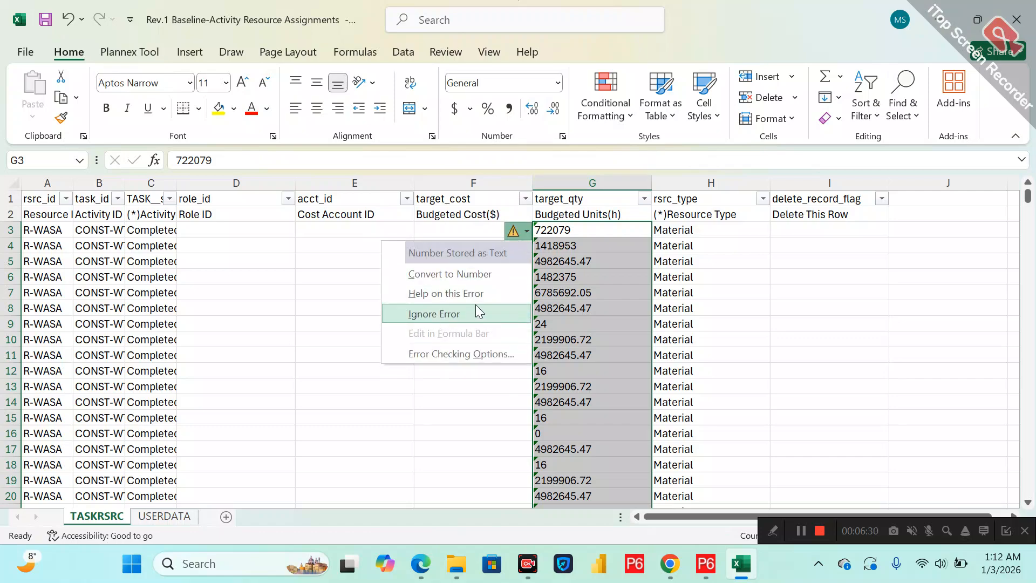
click(558, 82)
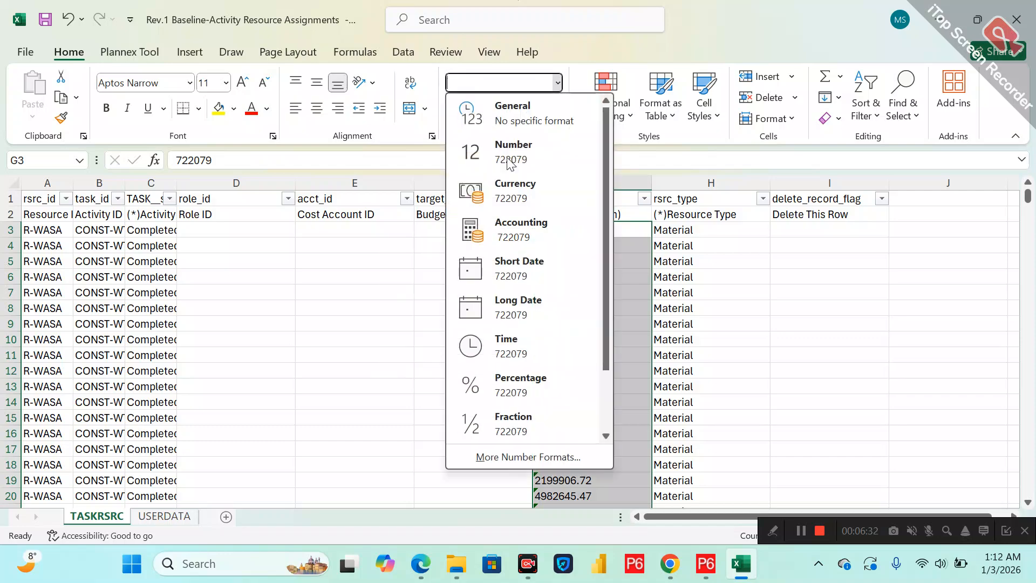
click(605, 404)
click(500, 424)
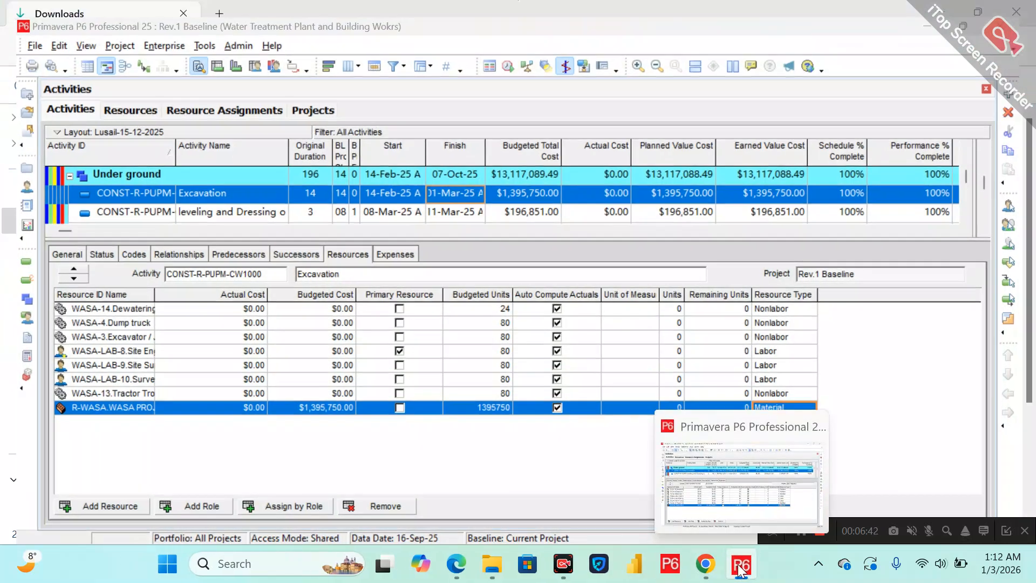
click(740, 567)
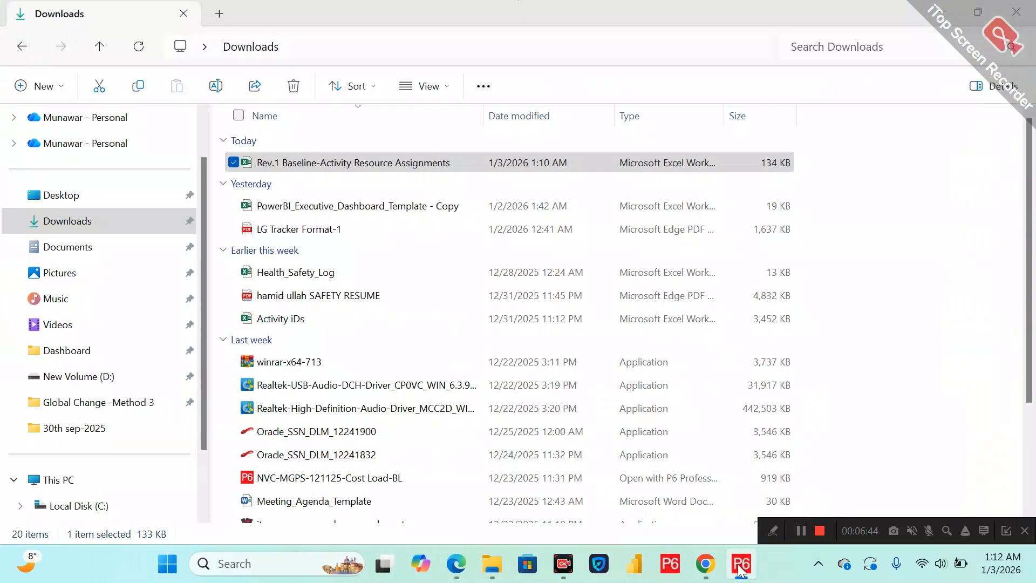
Switch to Primavera P6 and start an import in Spreadsheet (XLSX) format.
click(740, 567)
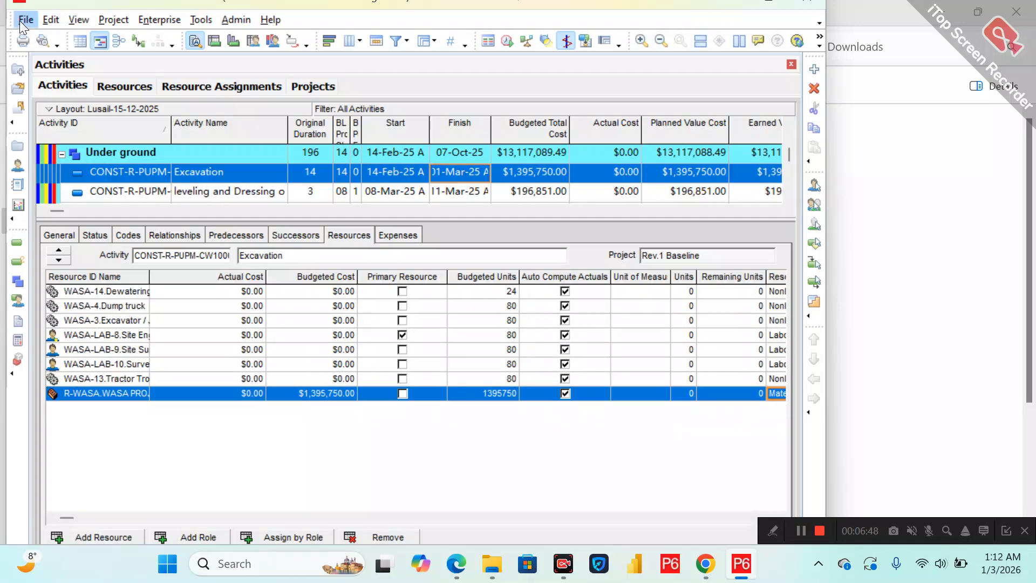
click(25, 20)
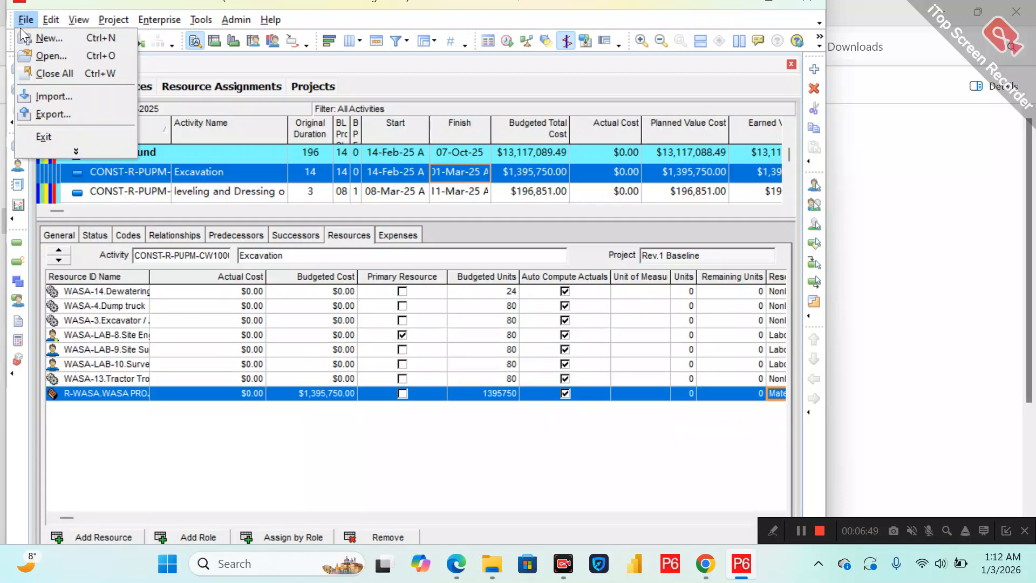
click(50, 96)
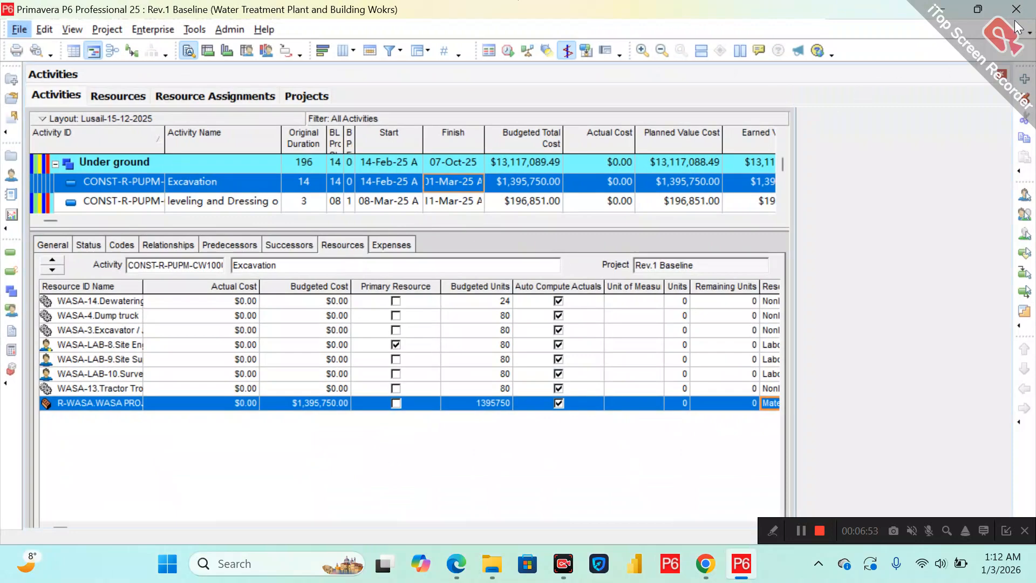
click(978, 9)
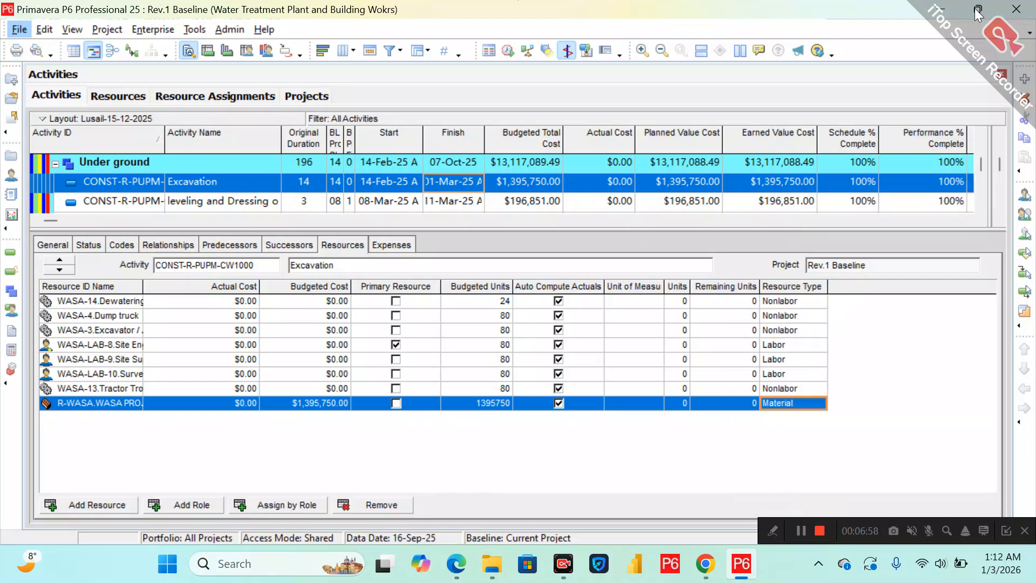
click(370, 297)
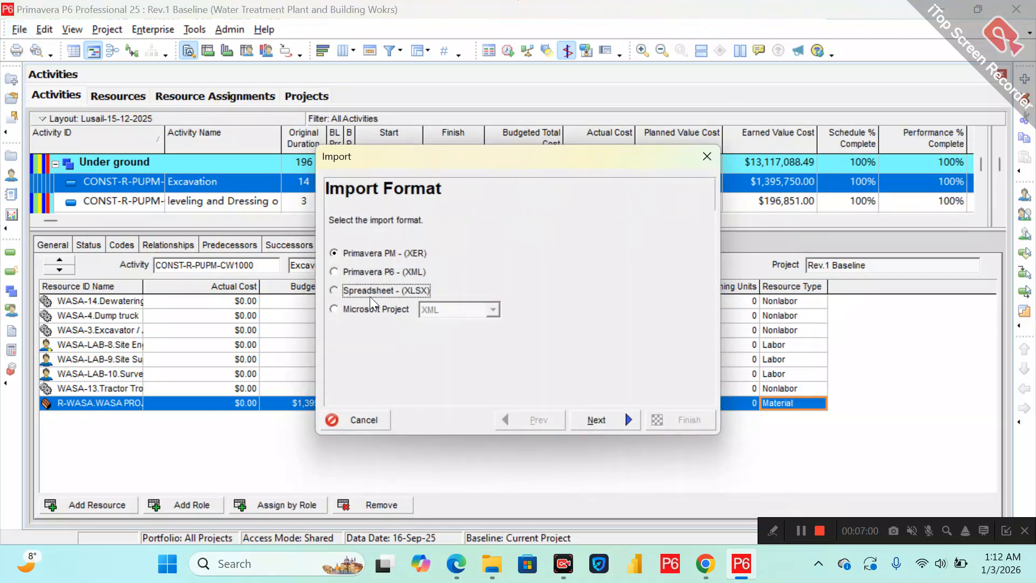
click(595, 419)
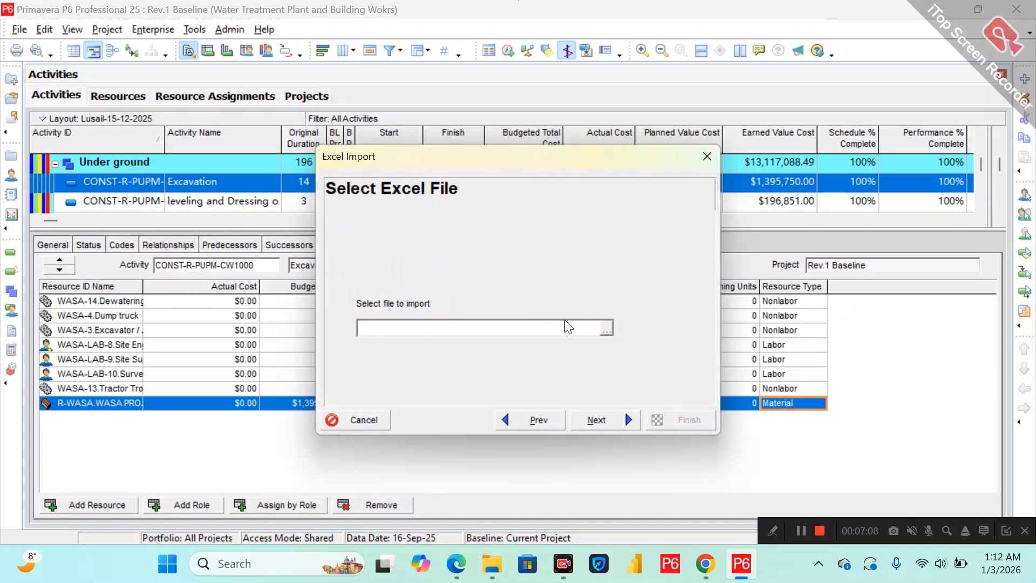
Choose the Rev.1 Baseline-Activity Resource Assignments workbook in Downloads as the file to import.
click(606, 329)
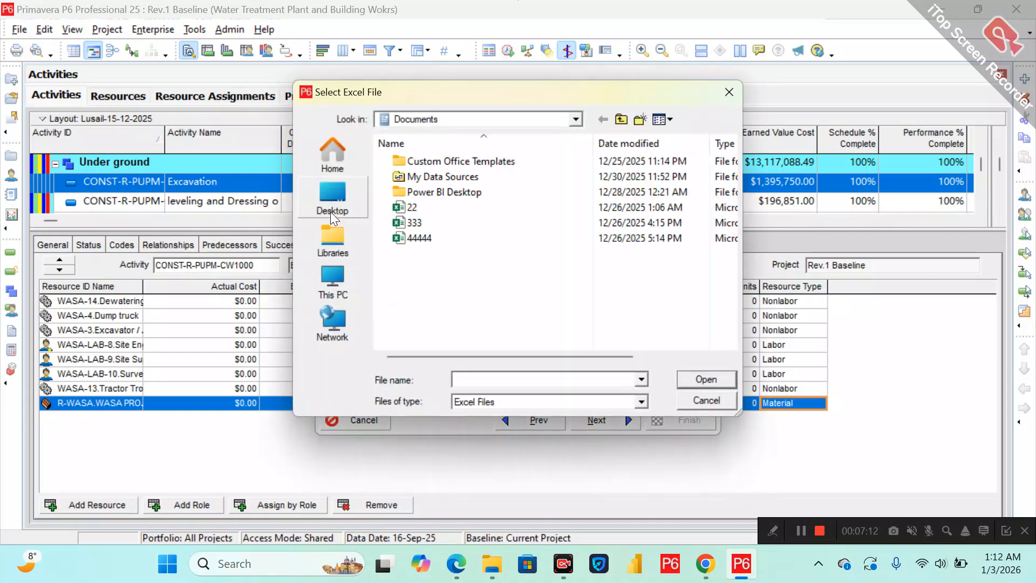
click(330, 212)
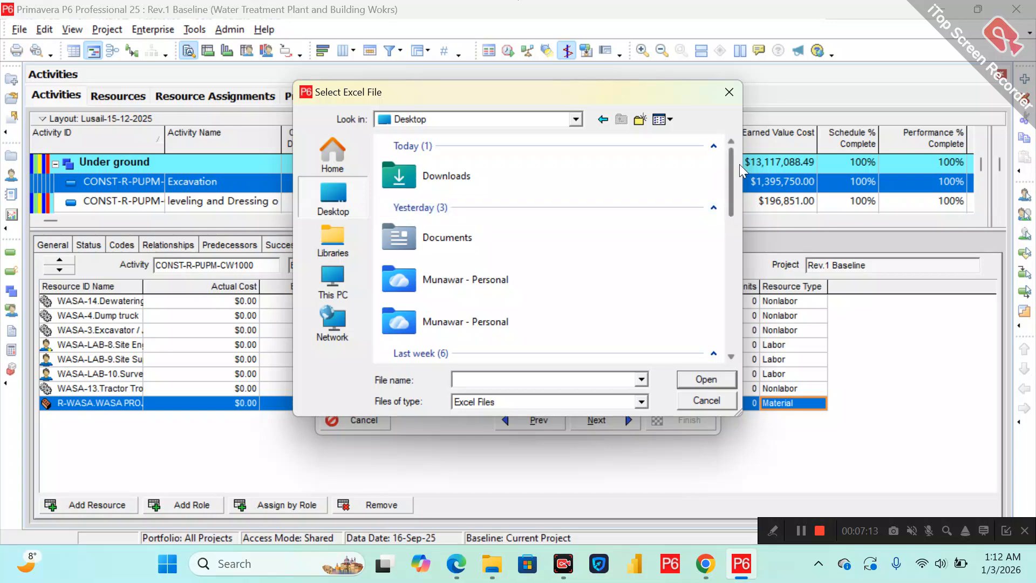
double_click(485, 180)
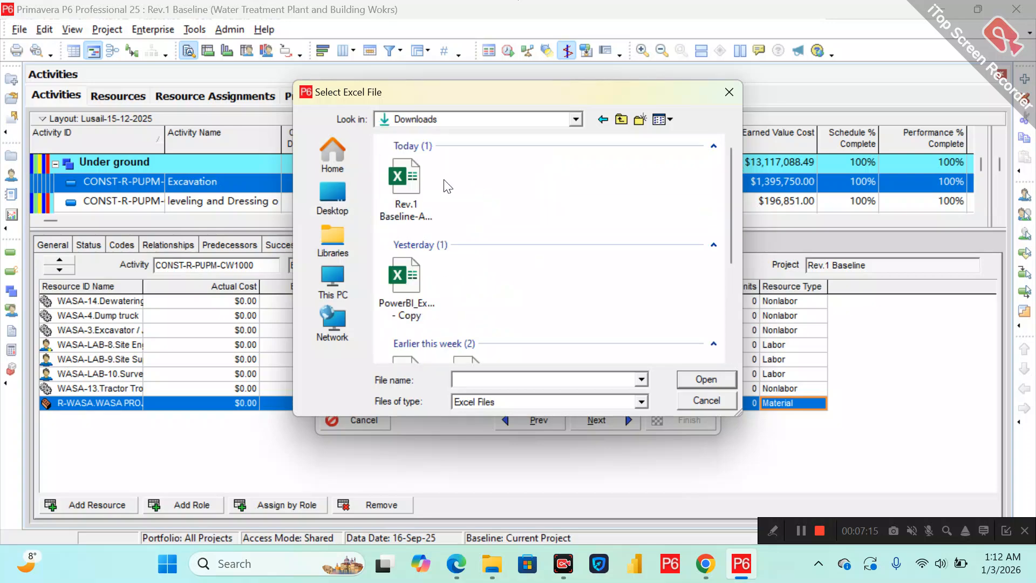
double_click(402, 190)
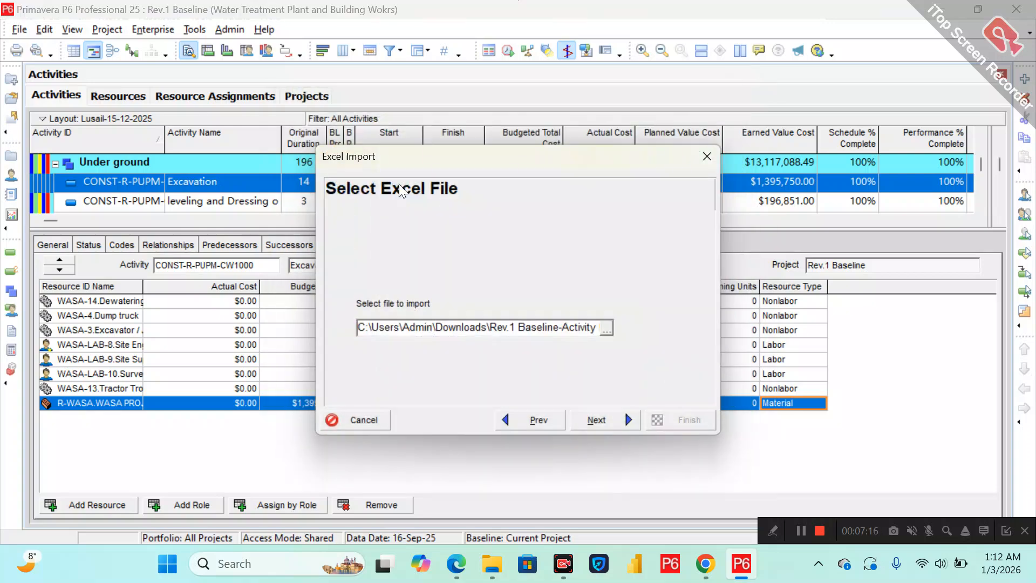
click(598, 420)
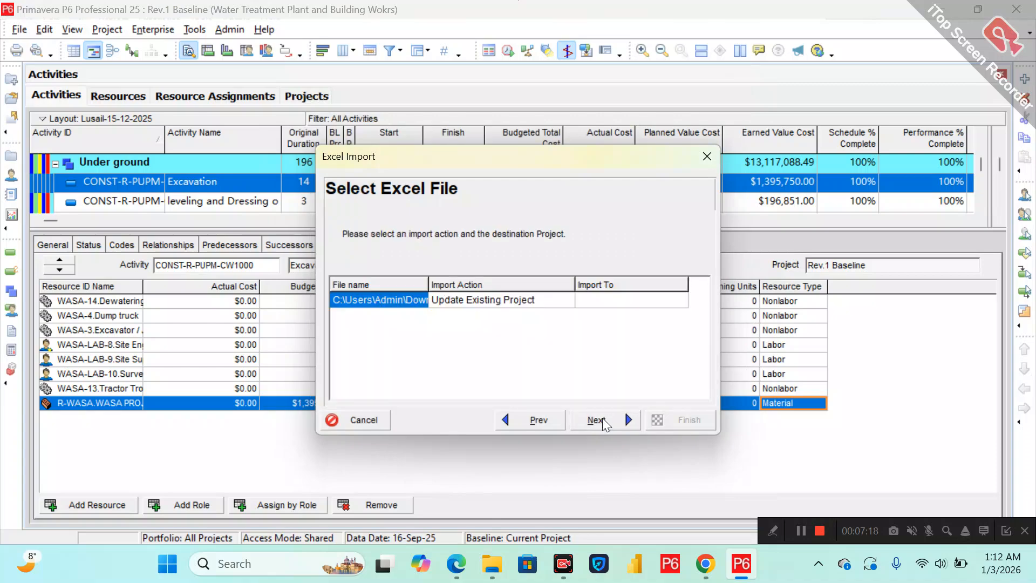
Set the import to update the existing project Rev.1 Baseline.
click(648, 301)
click(677, 300)
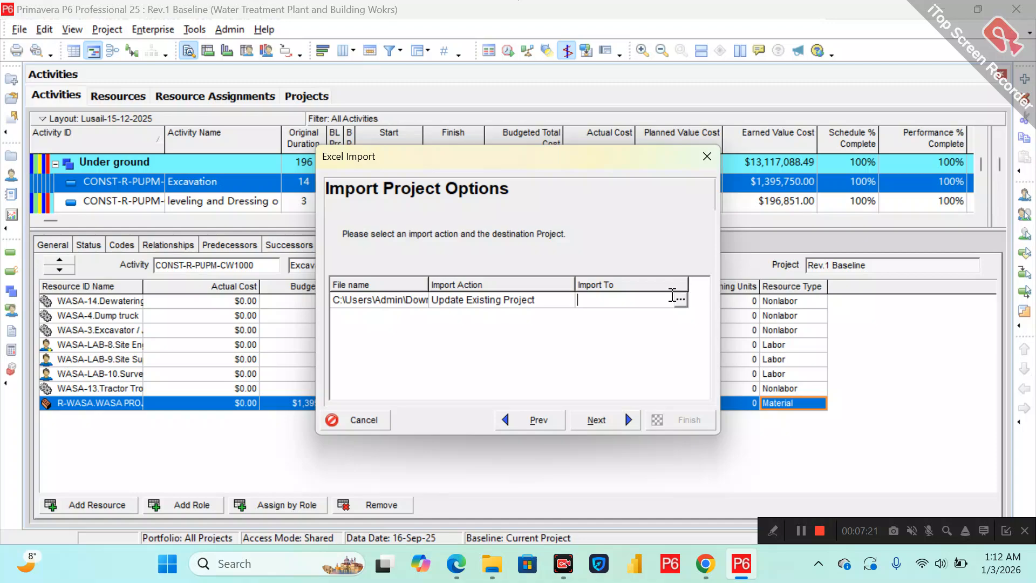
key(Return)
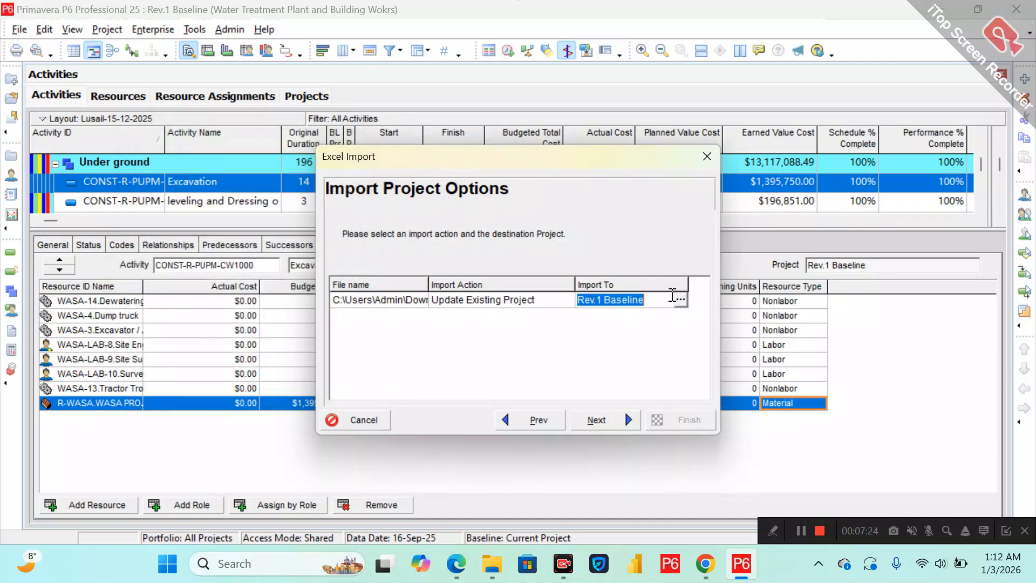
click(597, 420)
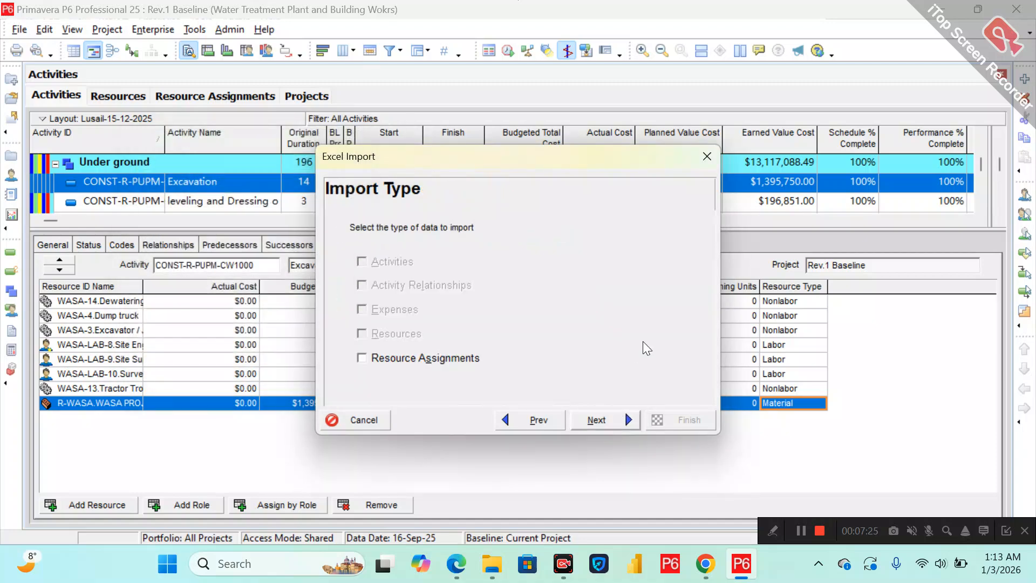
Select Resource Assignments as the data type, run the import and close the result.
click(406, 366)
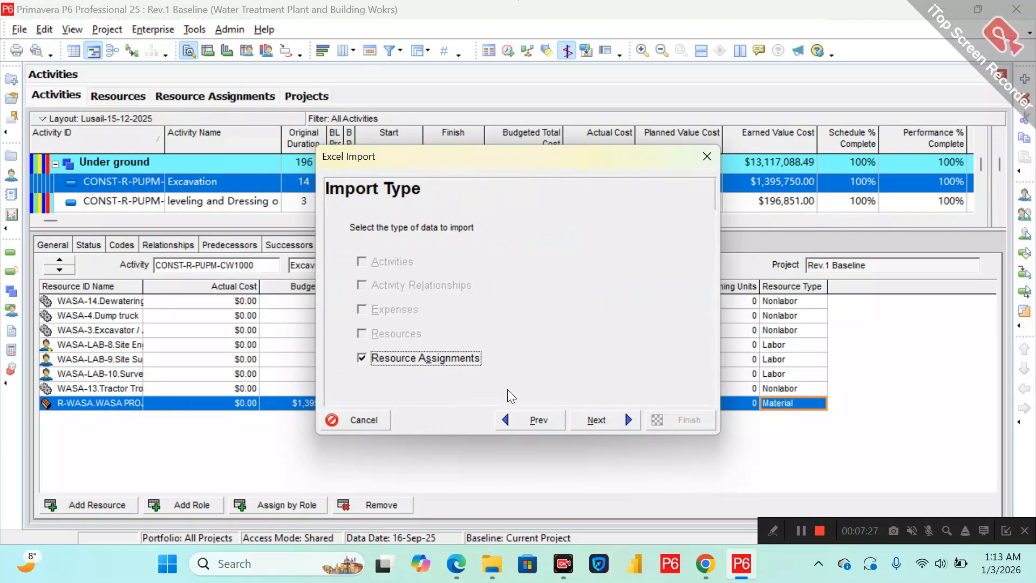
click(593, 419)
click(675, 416)
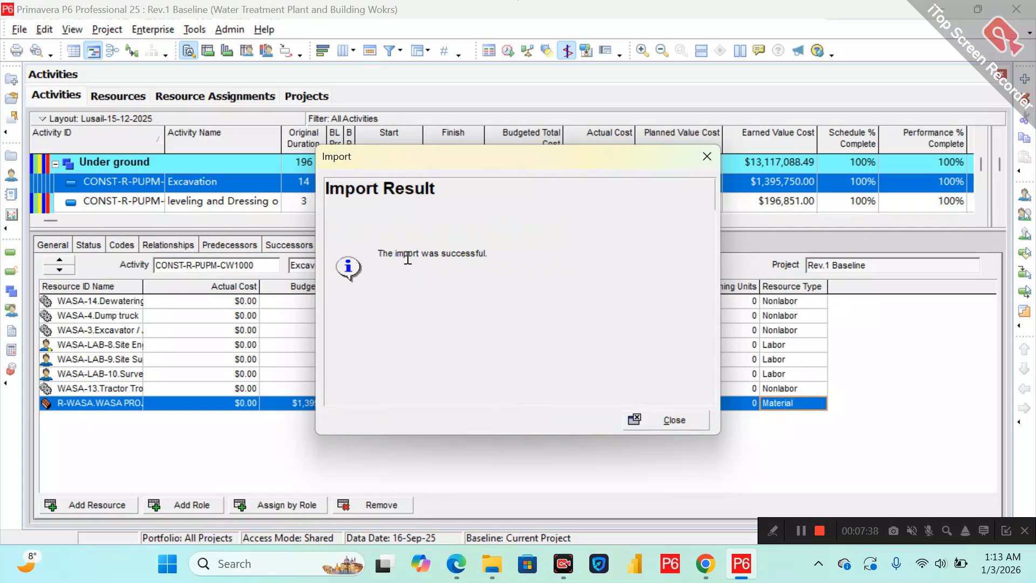
click(674, 426)
Collapse all activities in the Activities table and enlarge the table pane.
click(458, 170)
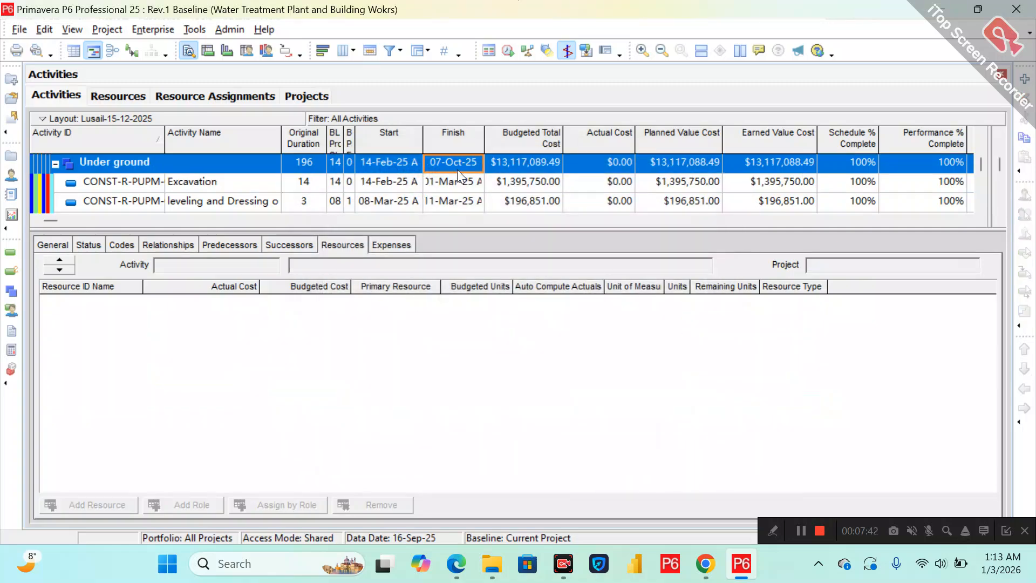
right_click(458, 169)
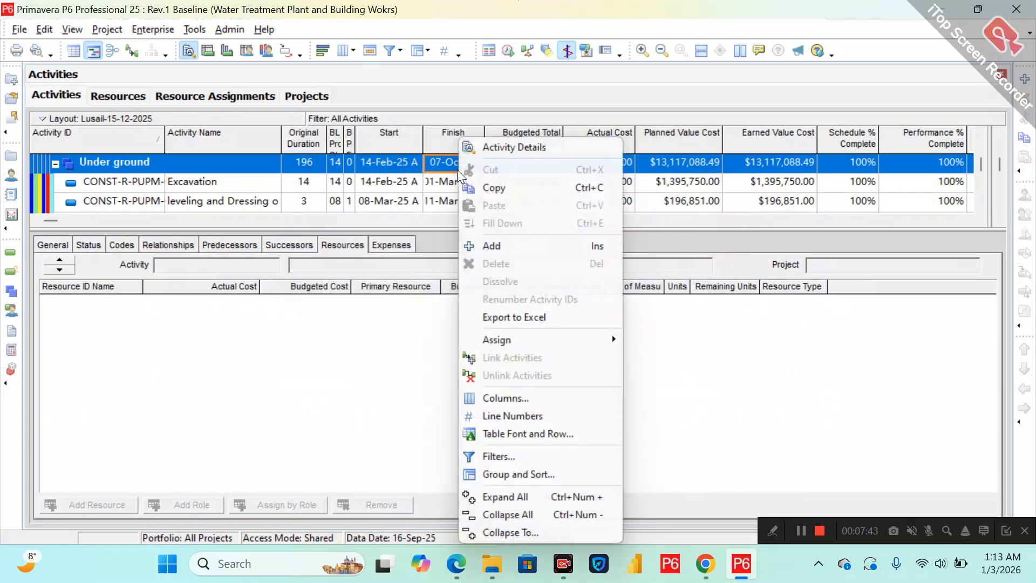
click(510, 513)
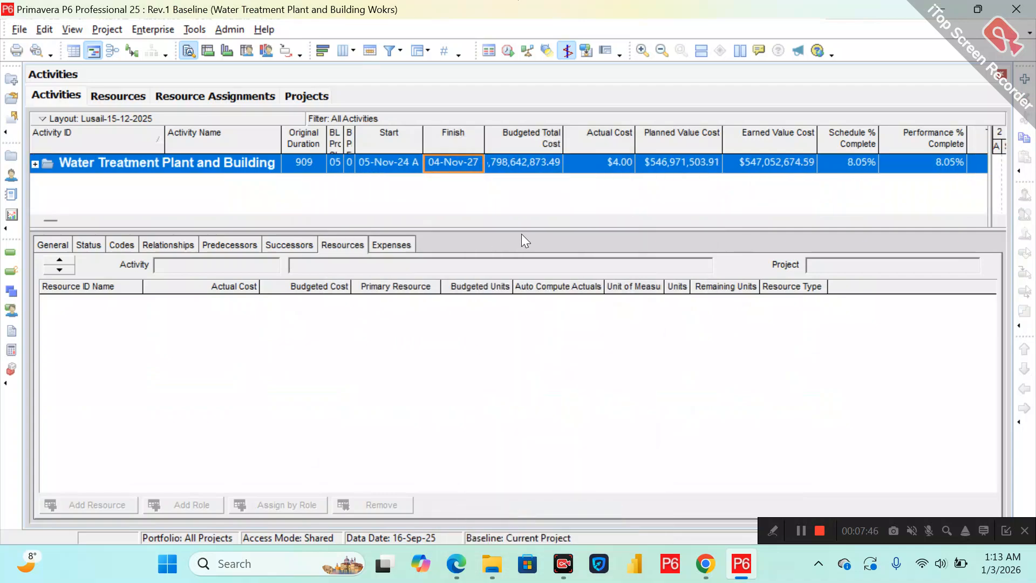
drag(520, 229, 505, 322)
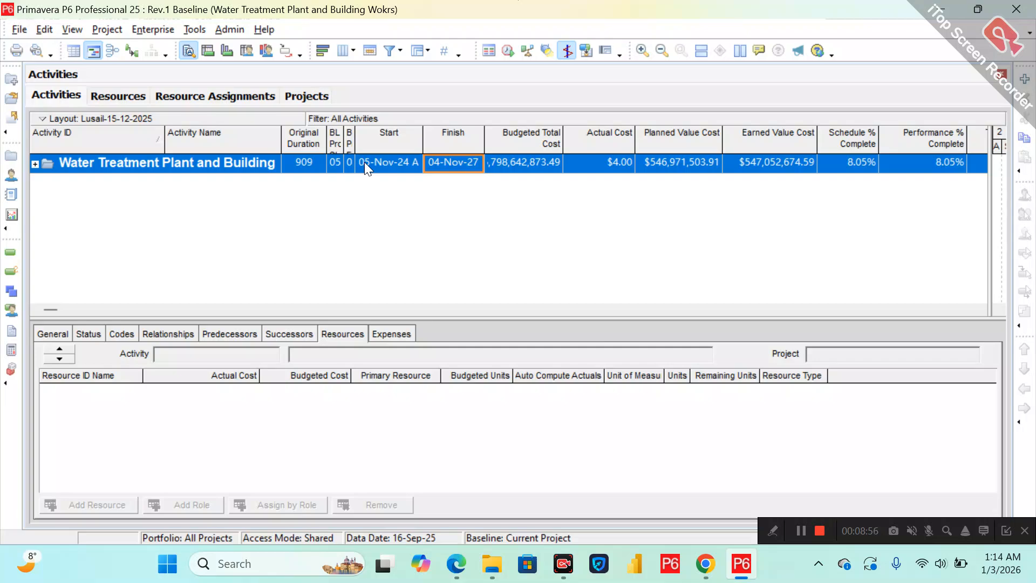
click(297, 163)
click(235, 160)
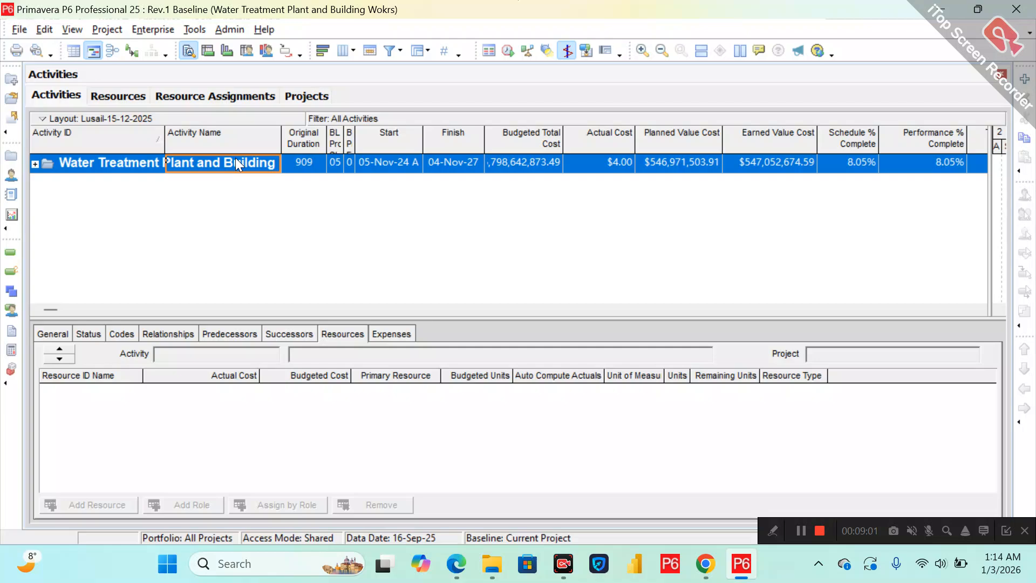
Open Resource Assignments and apply the filter Resource Type equals Material.
click(188, 96)
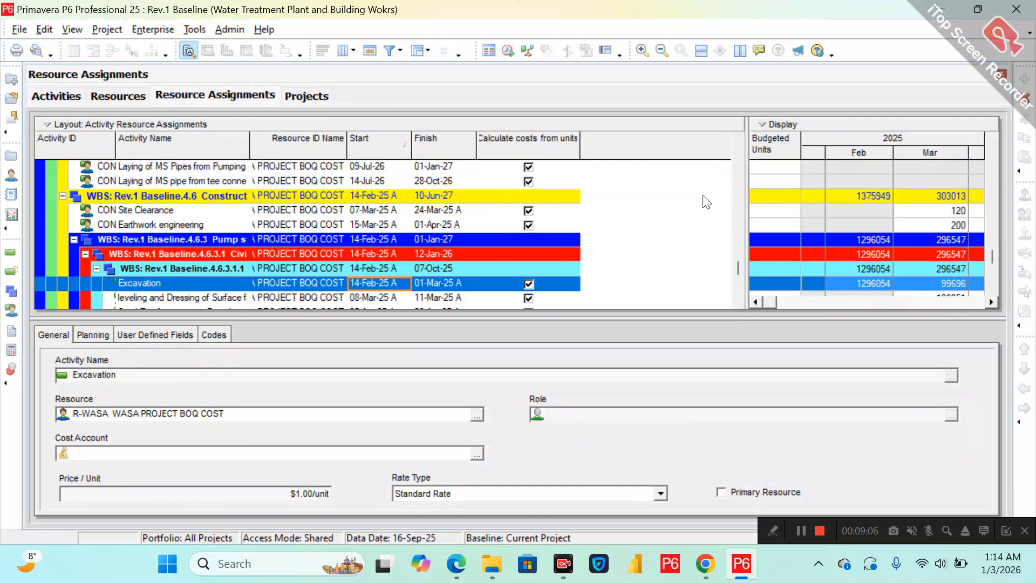
click(390, 51)
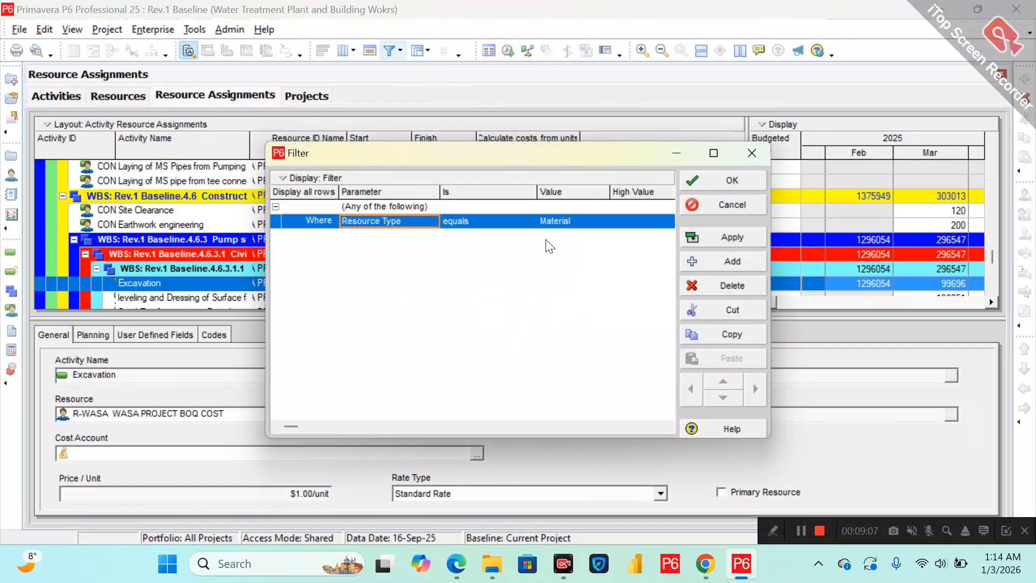
click(711, 233)
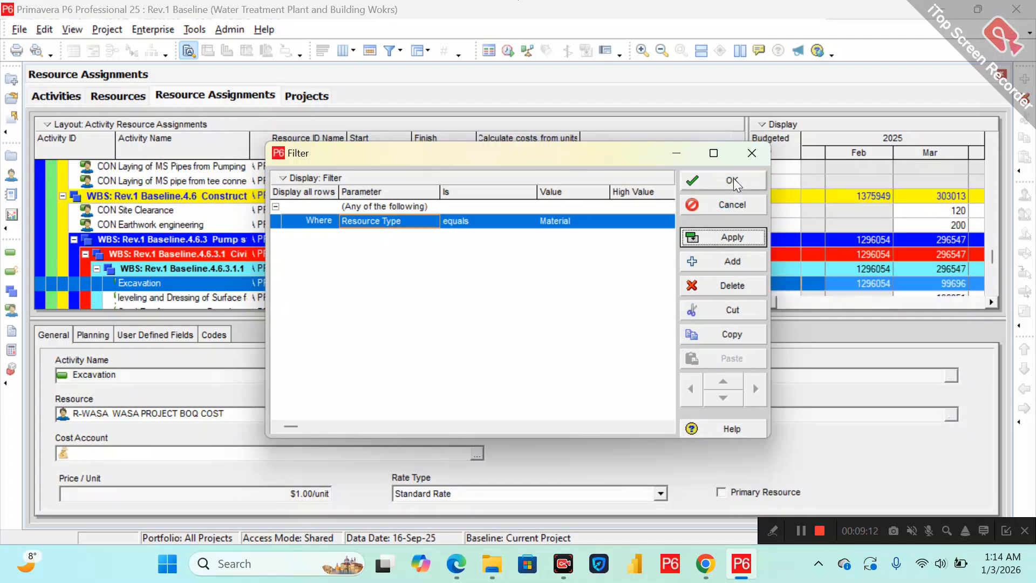
click(734, 179)
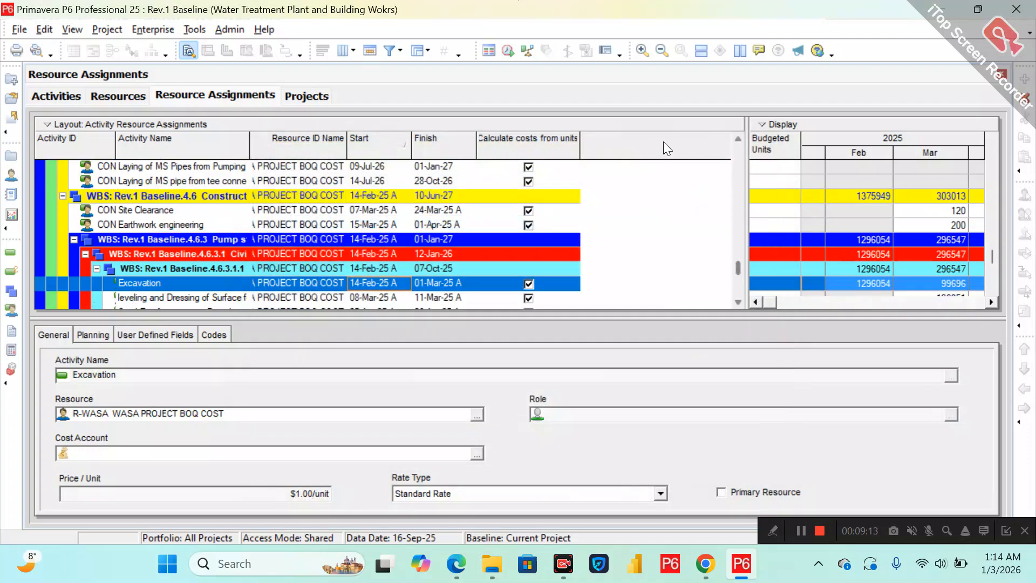
Widen the Calculate costs from units column and apply that option to all filtered material assignments.
drag(578, 133, 616, 132)
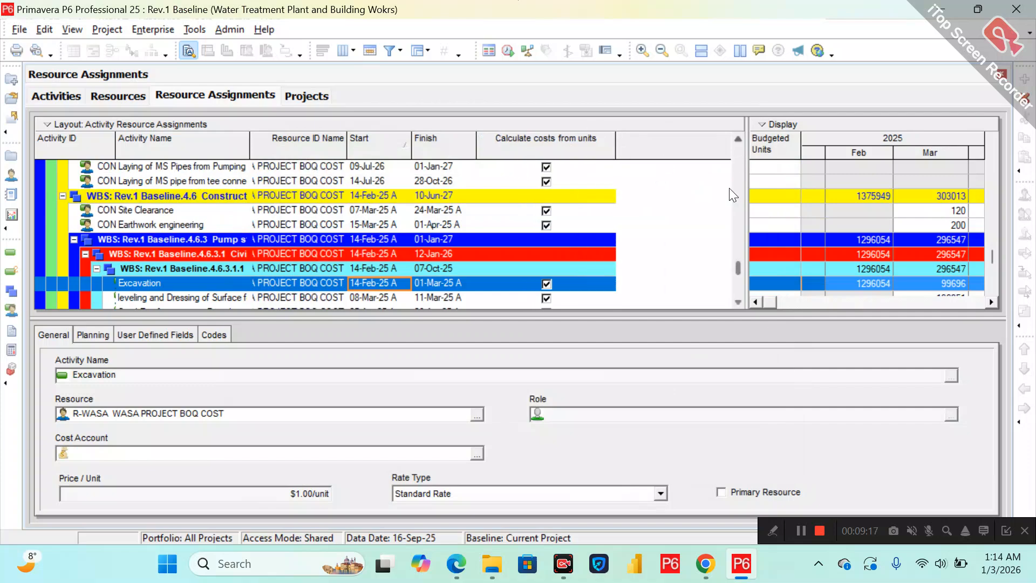
drag(737, 264, 740, 141)
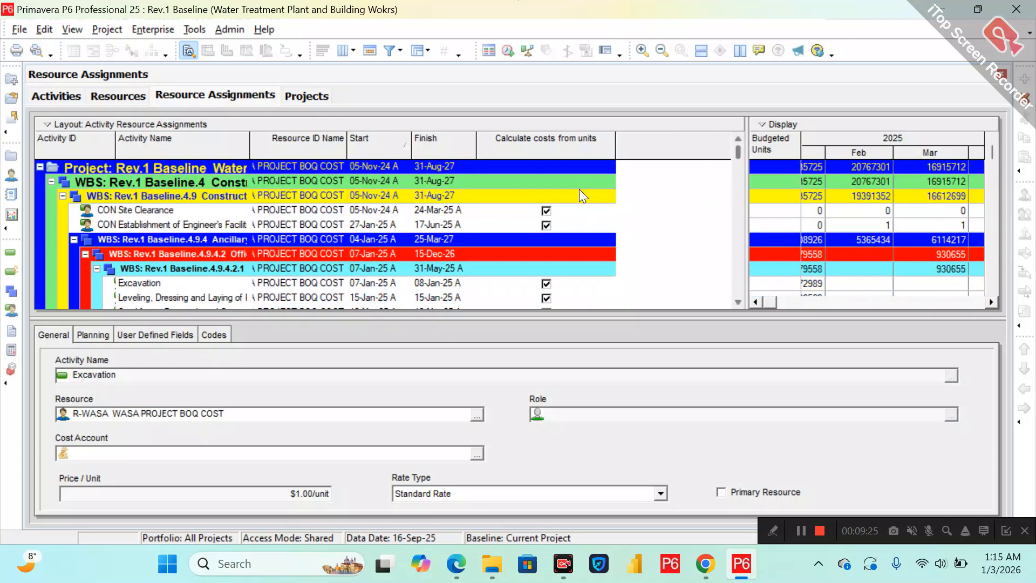
click(546, 212)
drag(738, 153, 719, 308)
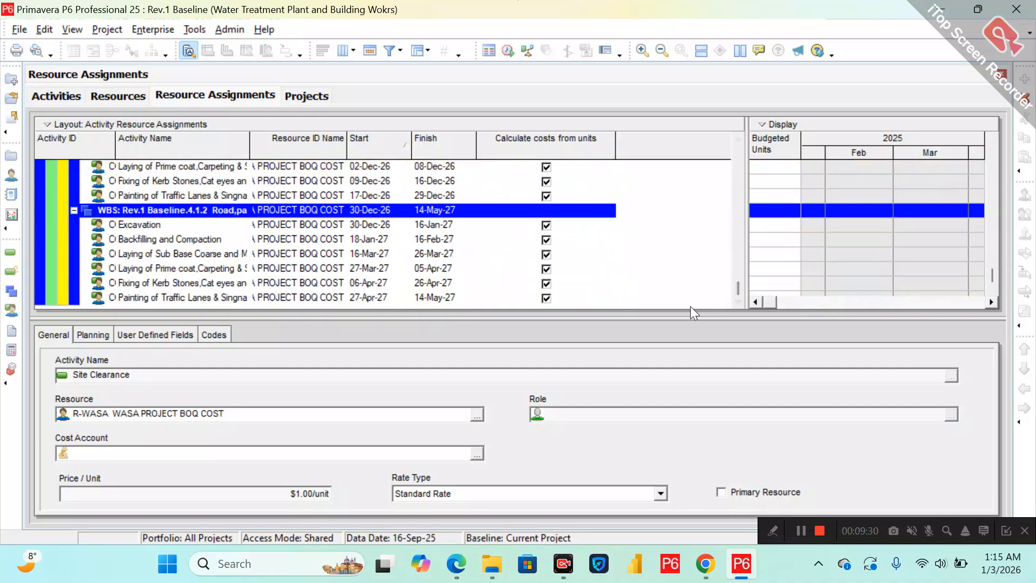
shift+click(513, 294)
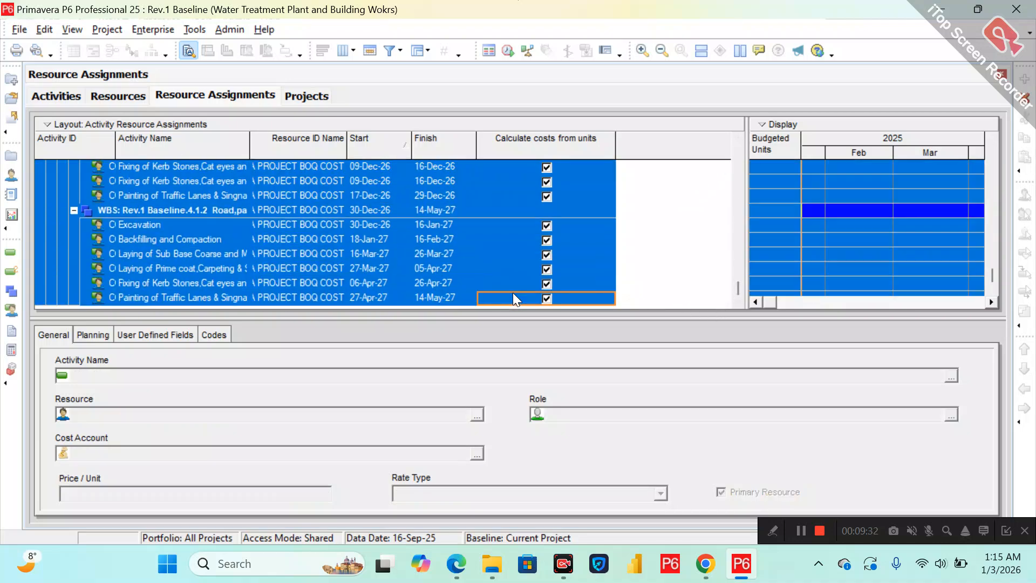
right_click(512, 292)
click(562, 322)
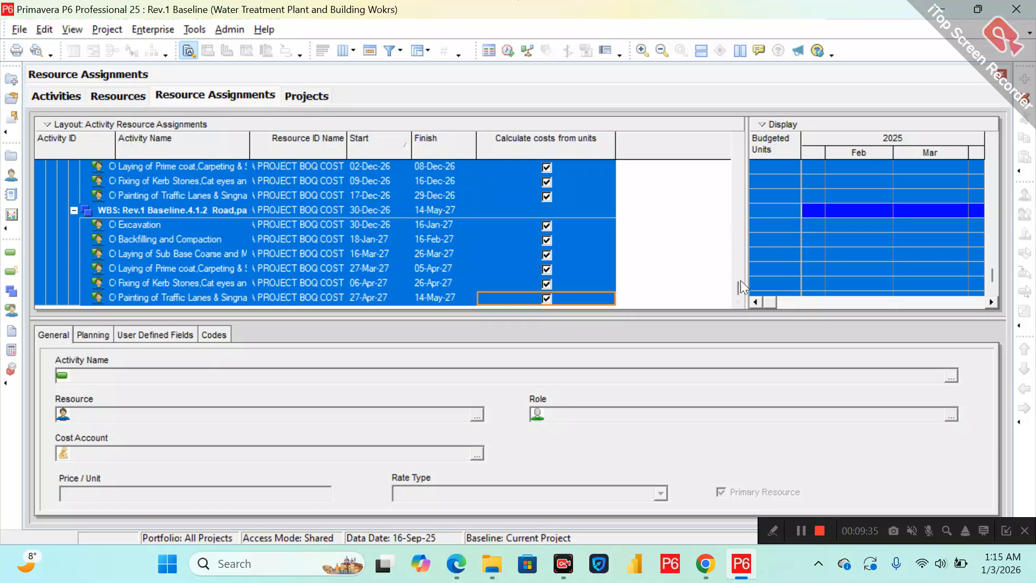
drag(736, 283, 744, 121)
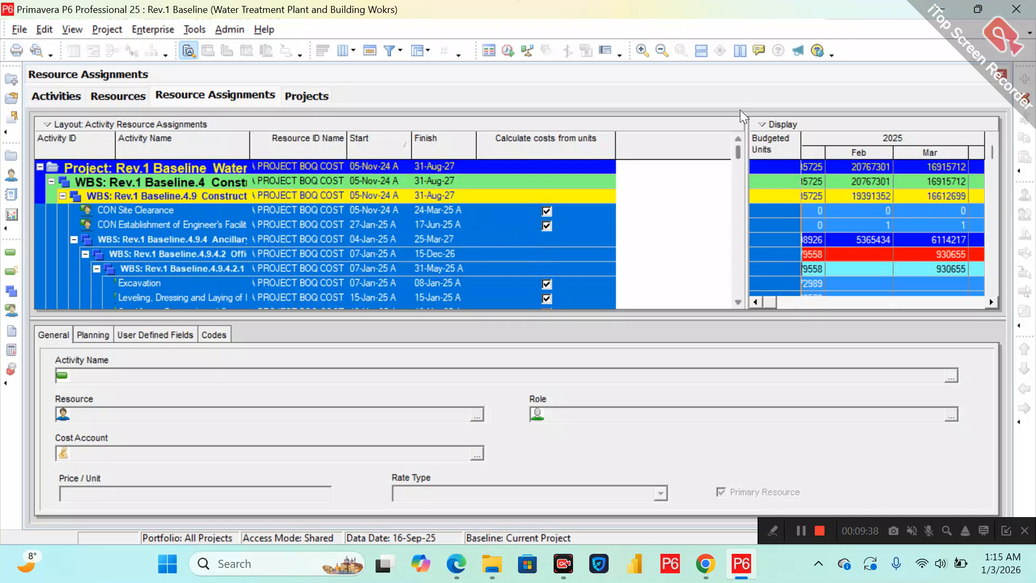
Recalculate assignment costs for the project with the overtime factor synchronized.
click(56, 96)
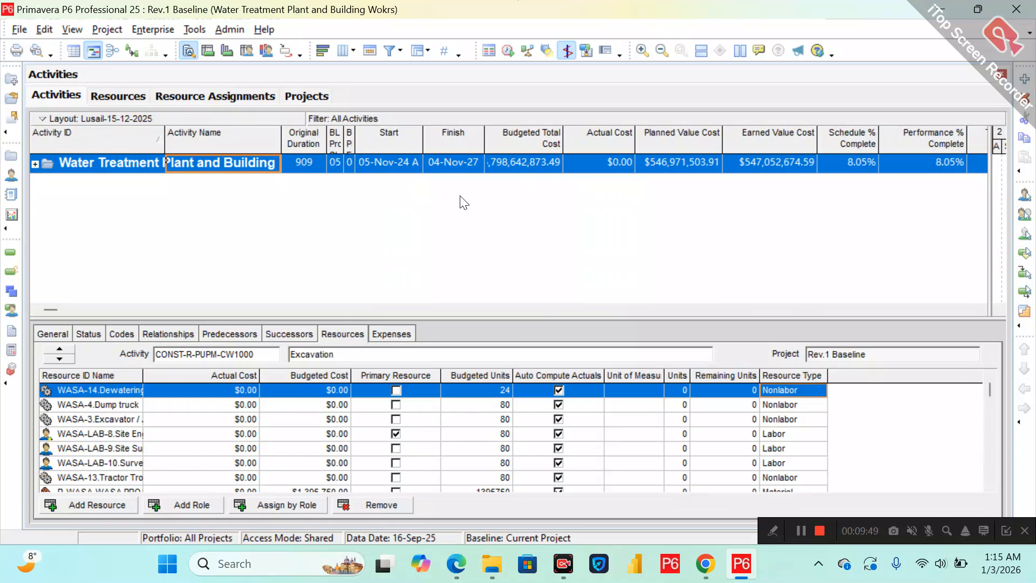
click(448, 157)
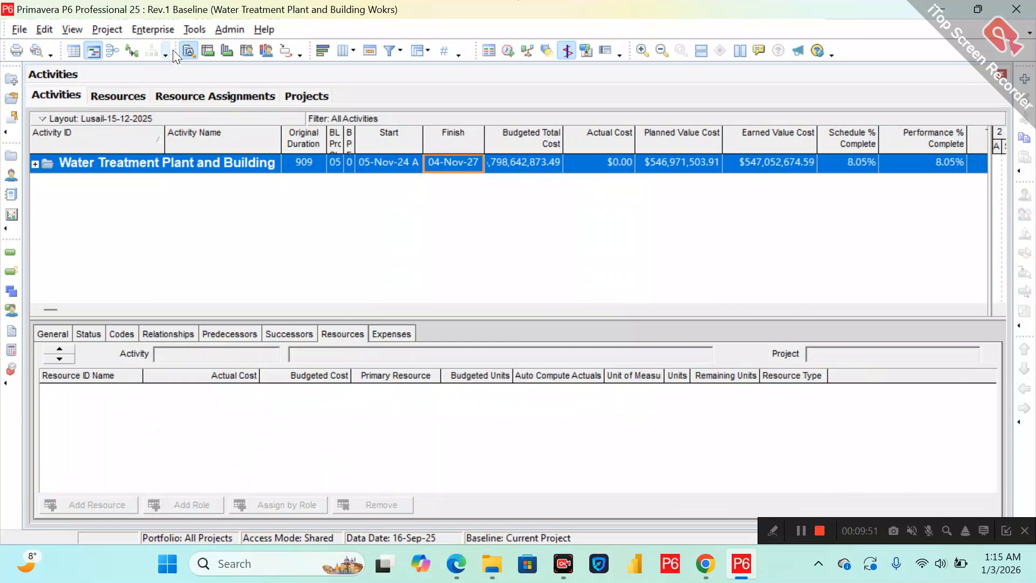
click(109, 30)
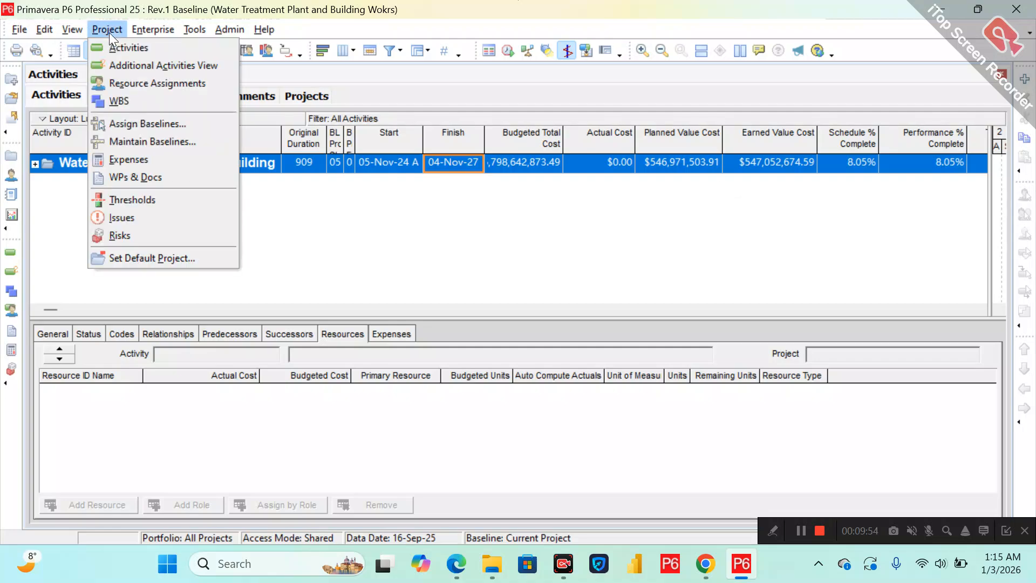
mouse_move(150, 30)
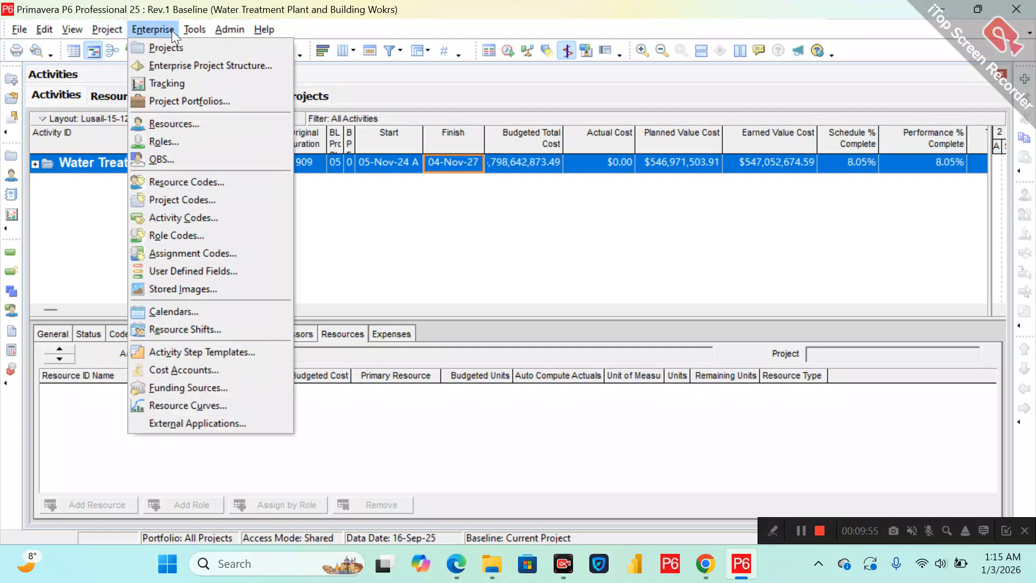
mouse_move(194, 30)
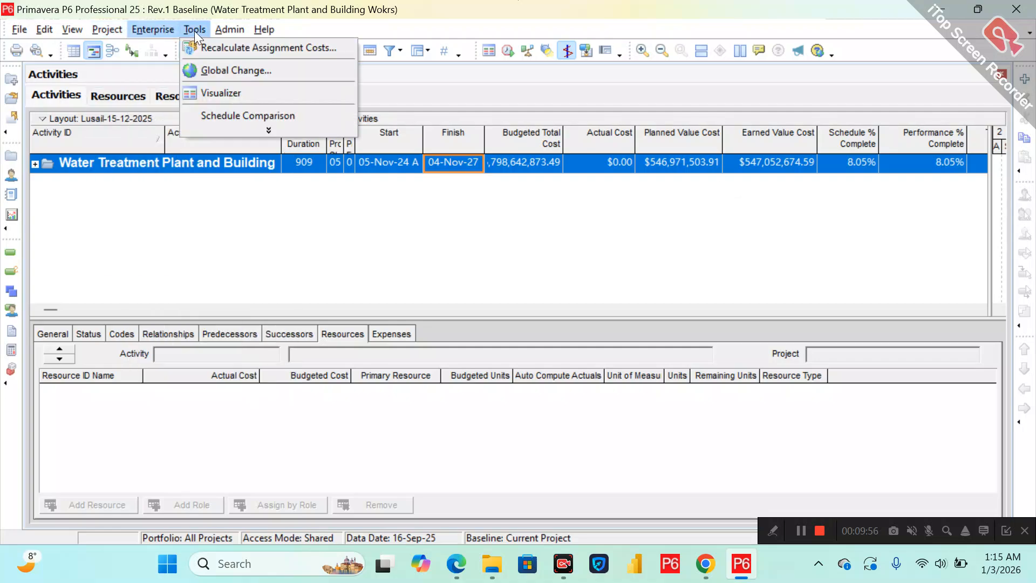
click(218, 47)
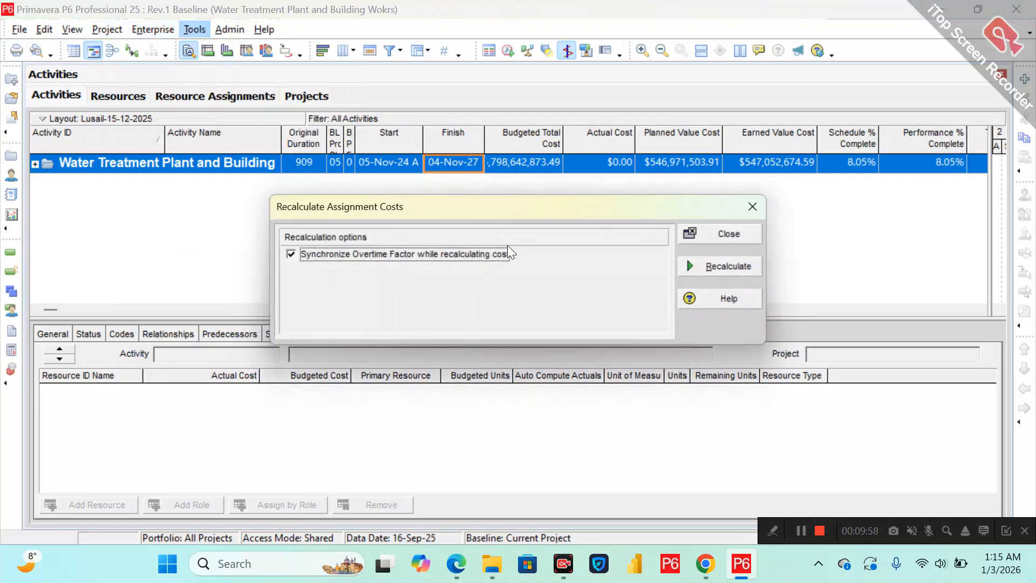
click(697, 274)
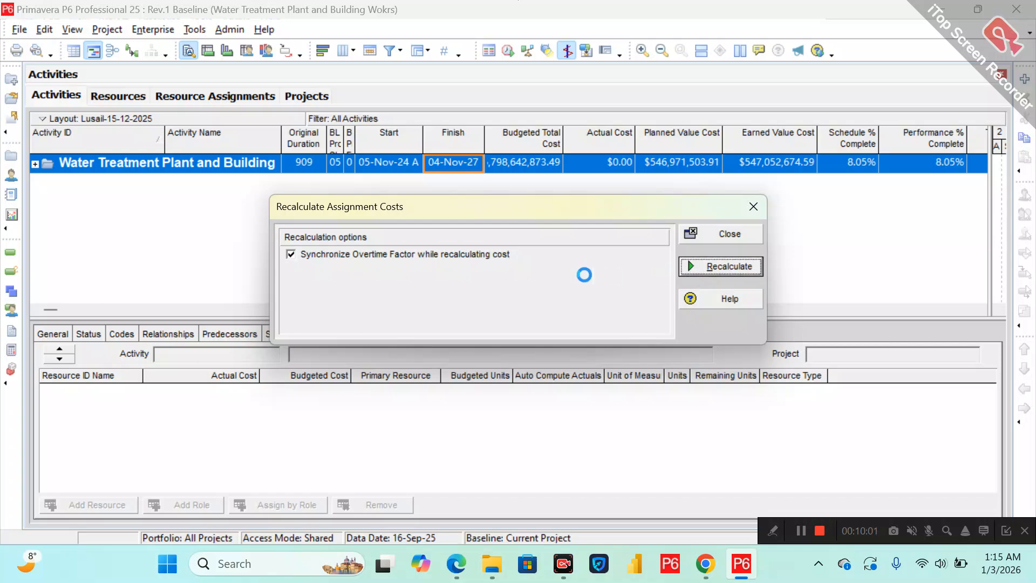
click(526, 304)
click(755, 234)
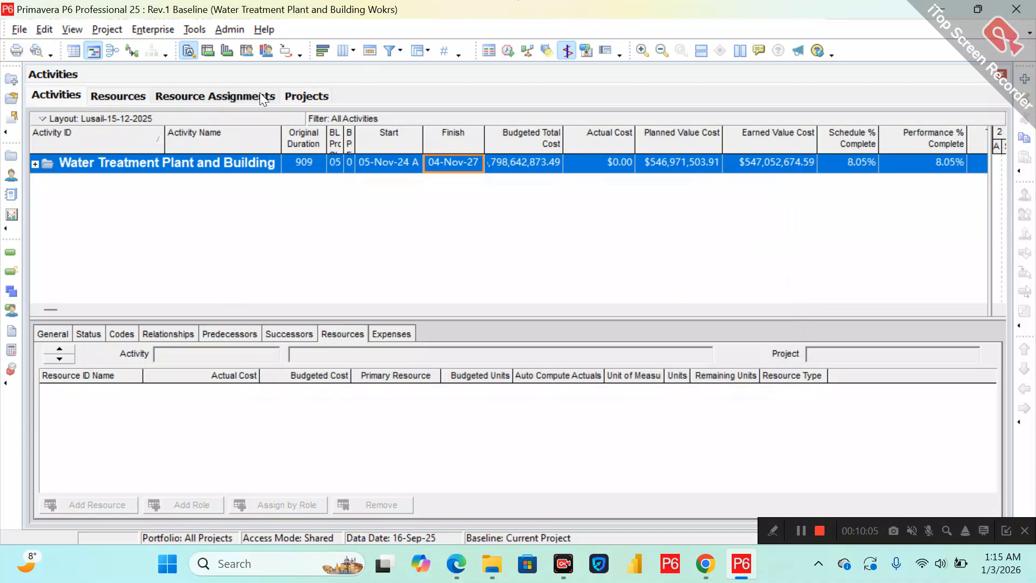
Open the Projects window and select the Rev.1 Baseline project.
click(309, 95)
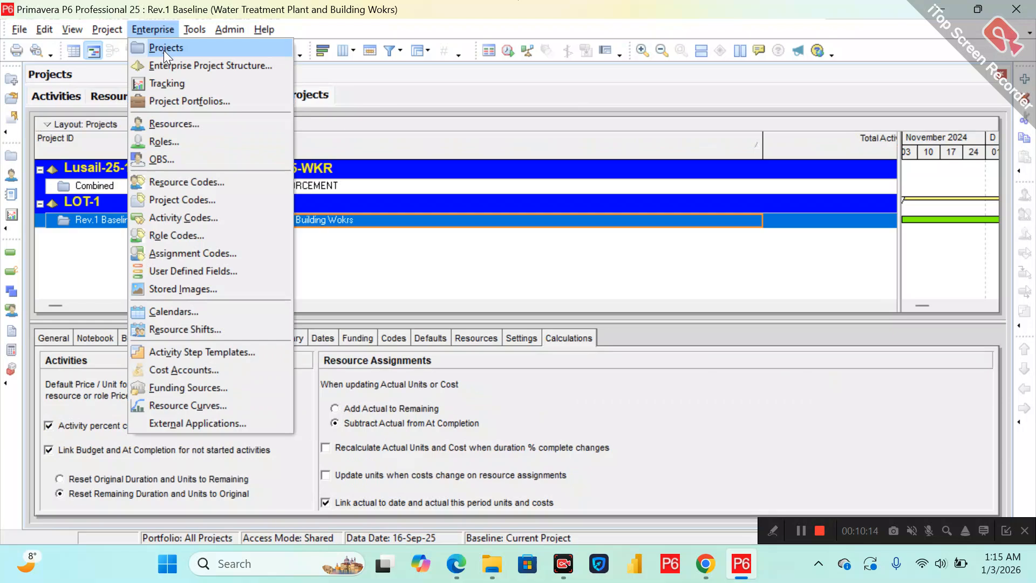
click(164, 48)
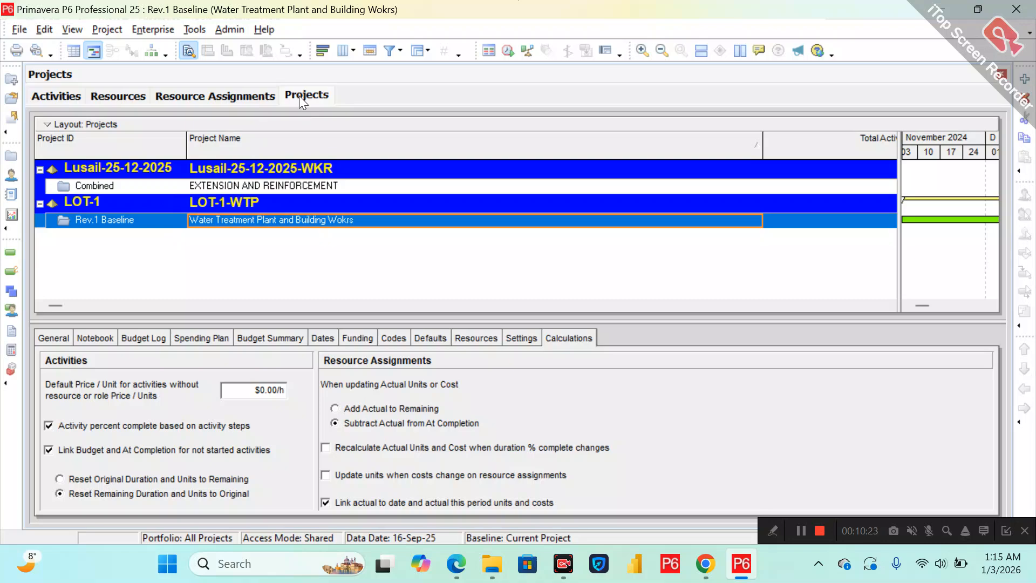
right_click(171, 232)
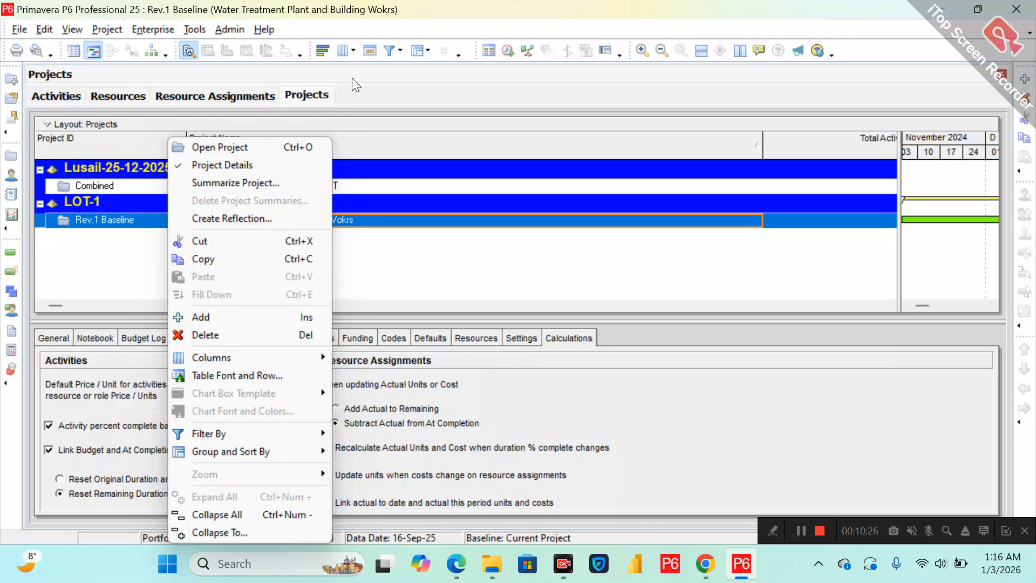
click(398, 48)
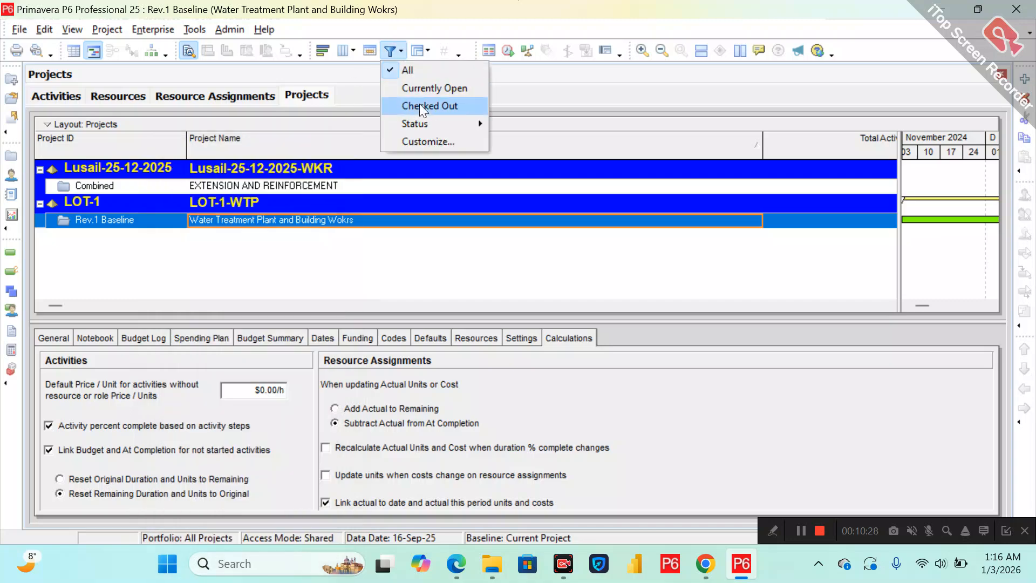
click(448, 95)
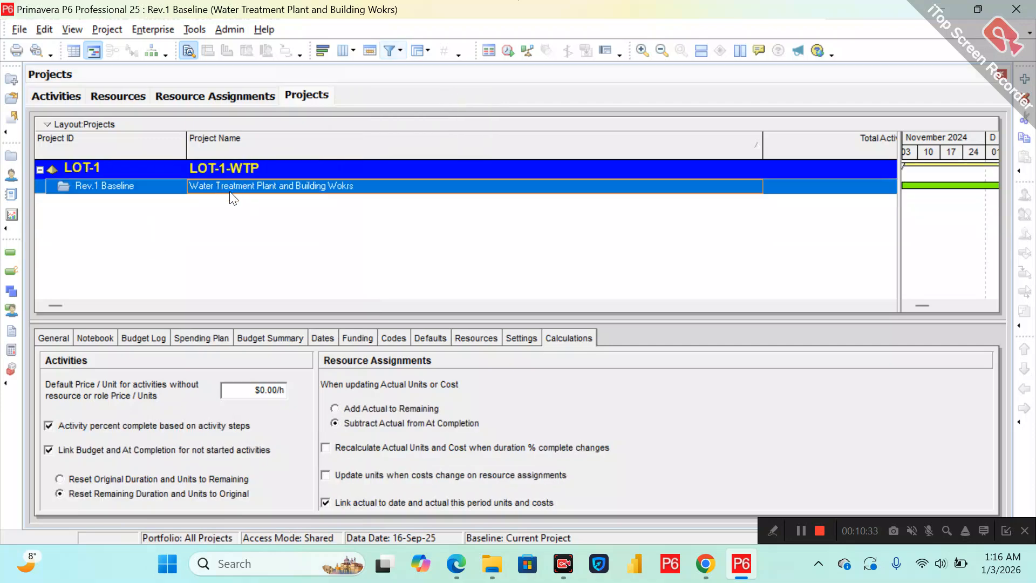
click(393, 51)
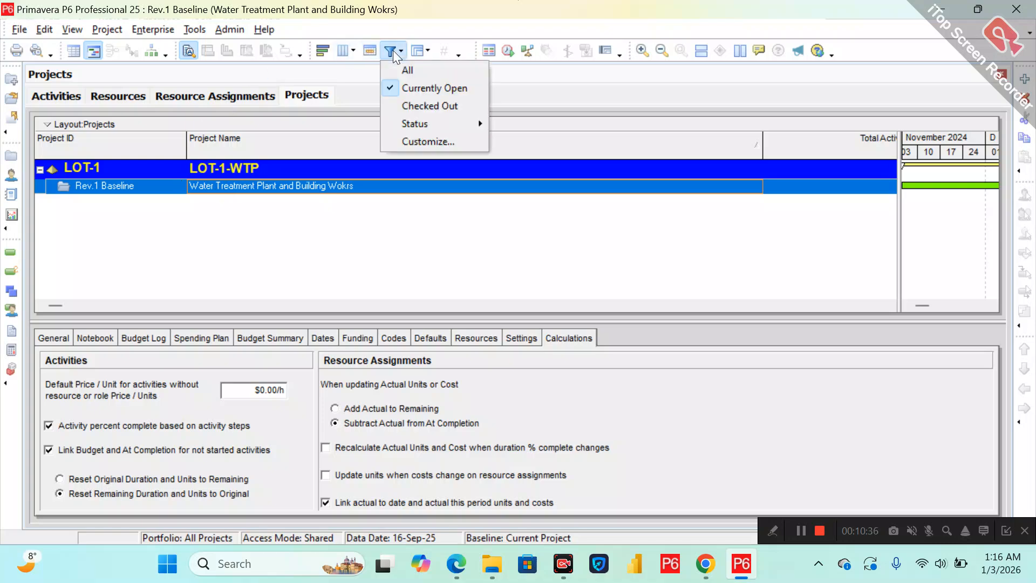
click(409, 70)
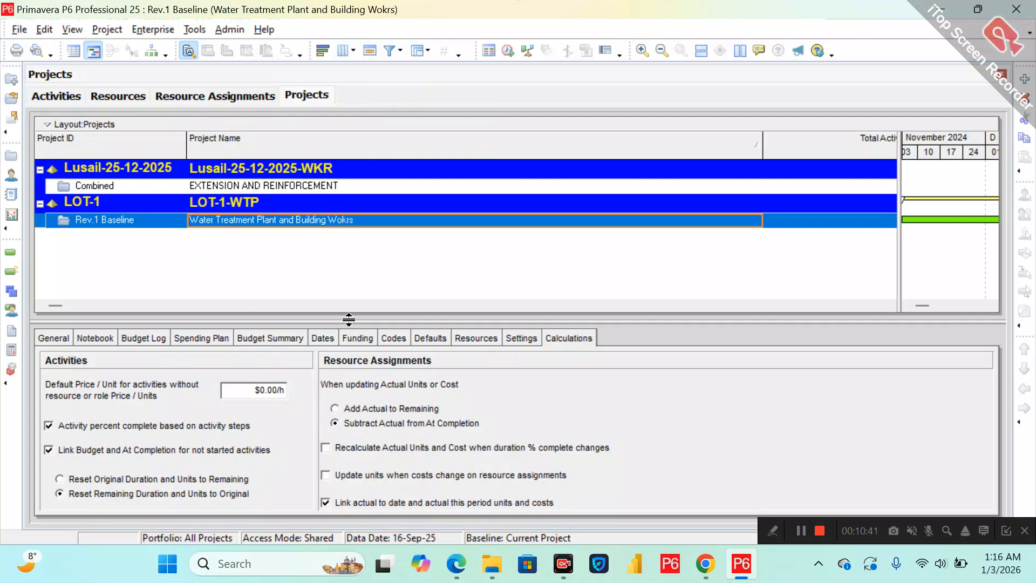
In the project's Calculations settings, enable recalculating actual units and cost when duration % complete changes and confirm.
drag(348, 320, 342, 277)
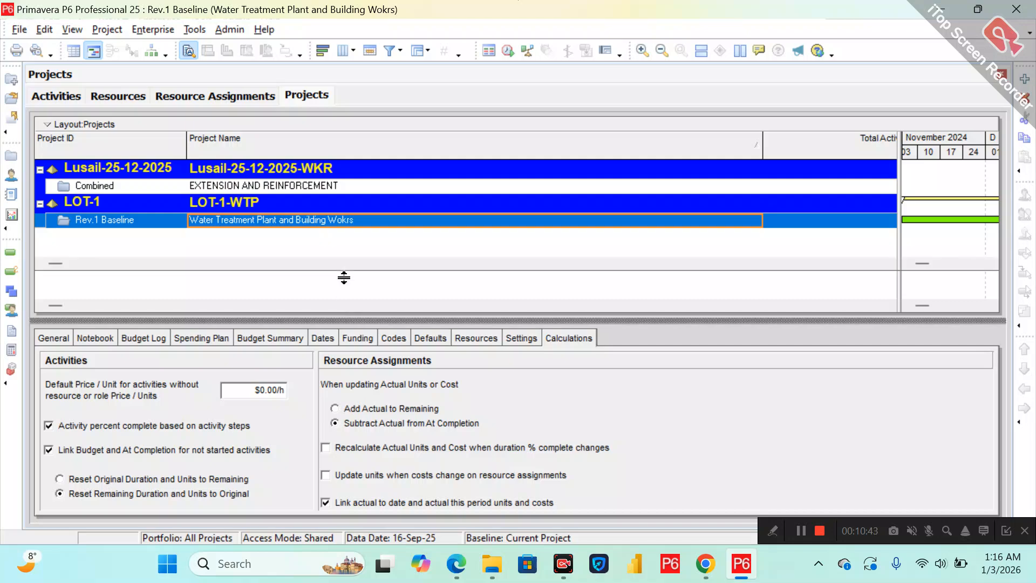
click(52, 298)
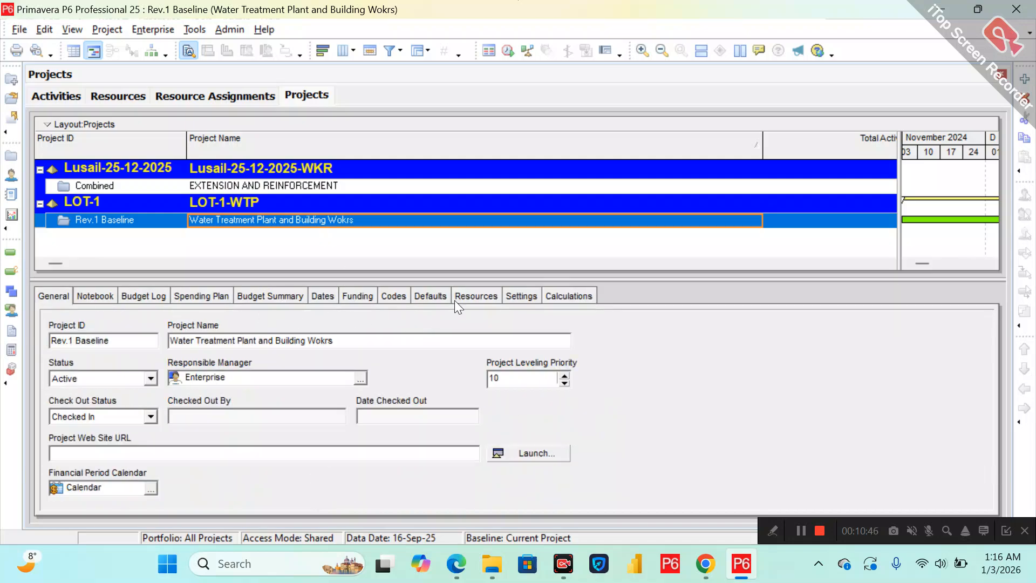
click(547, 298)
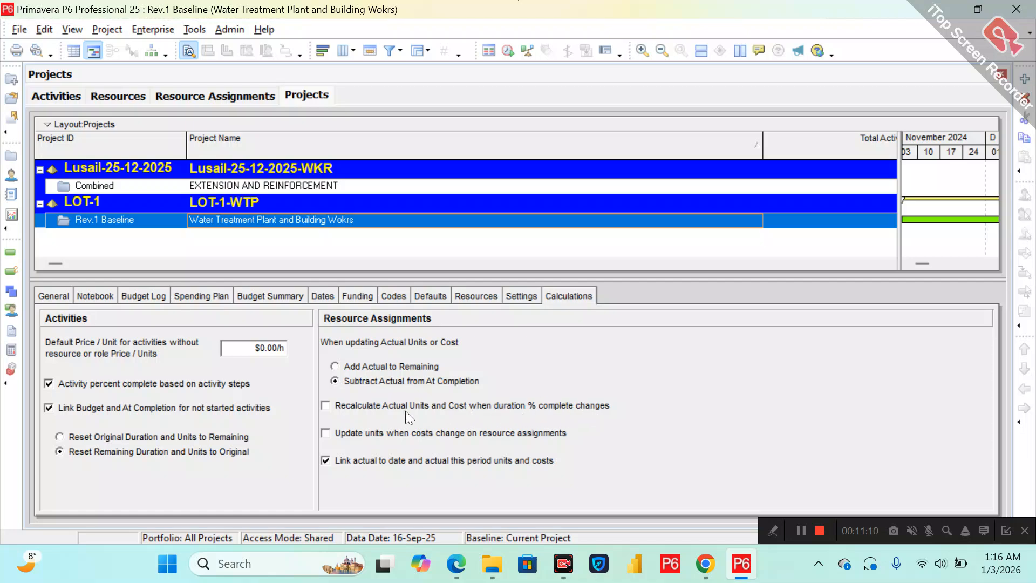
click(335, 404)
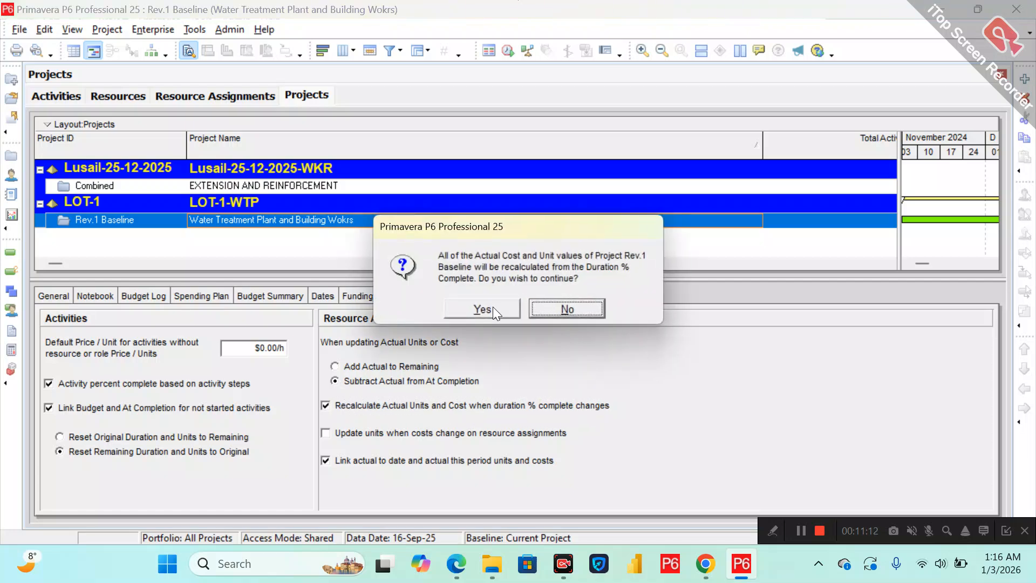
click(491, 310)
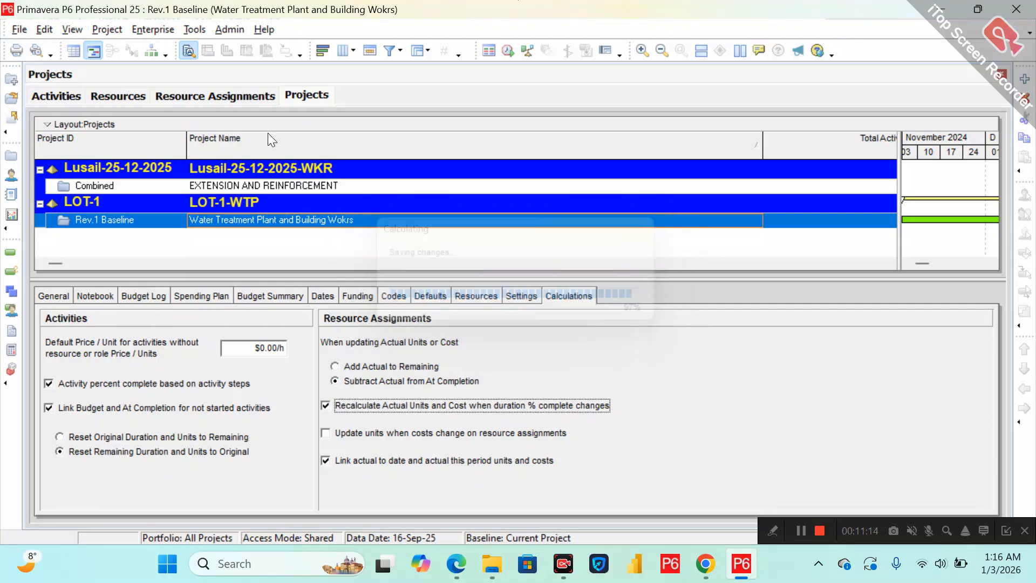
Back in Activities, widen the Actual Cost column and review the project's Actual, Planned Value and Earned Value costs.
click(62, 93)
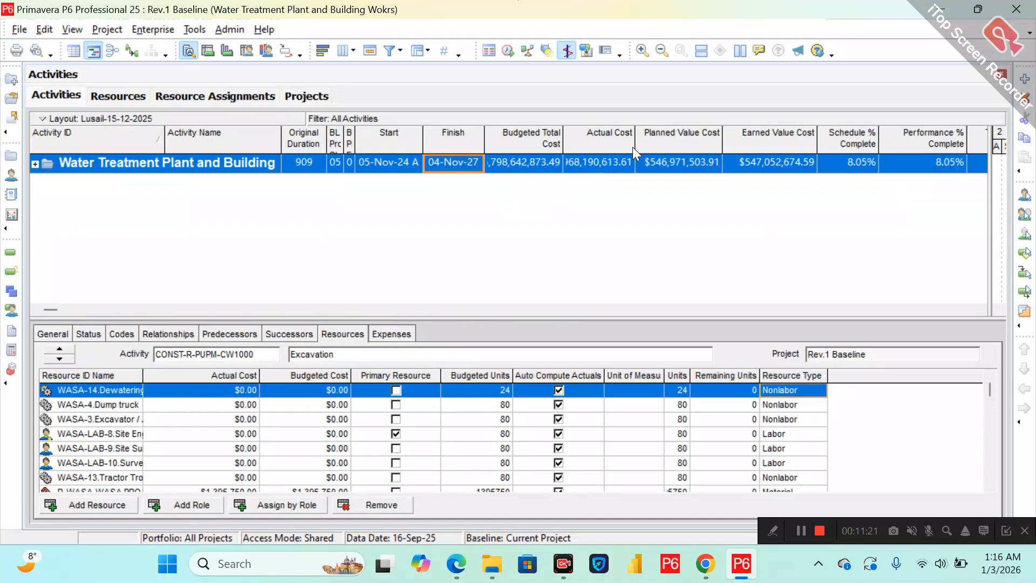
drag(635, 137, 657, 139)
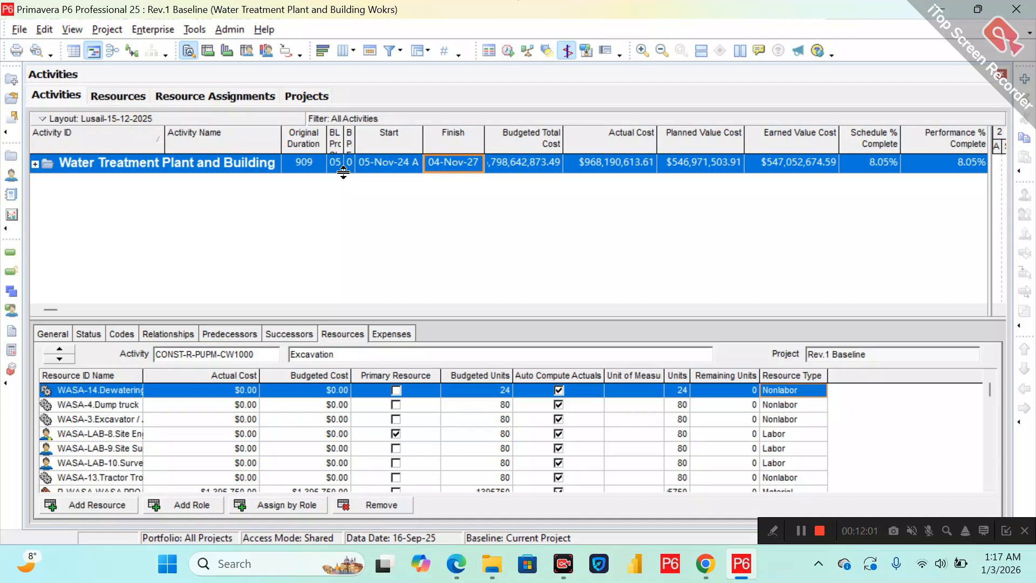
click(867, 168)
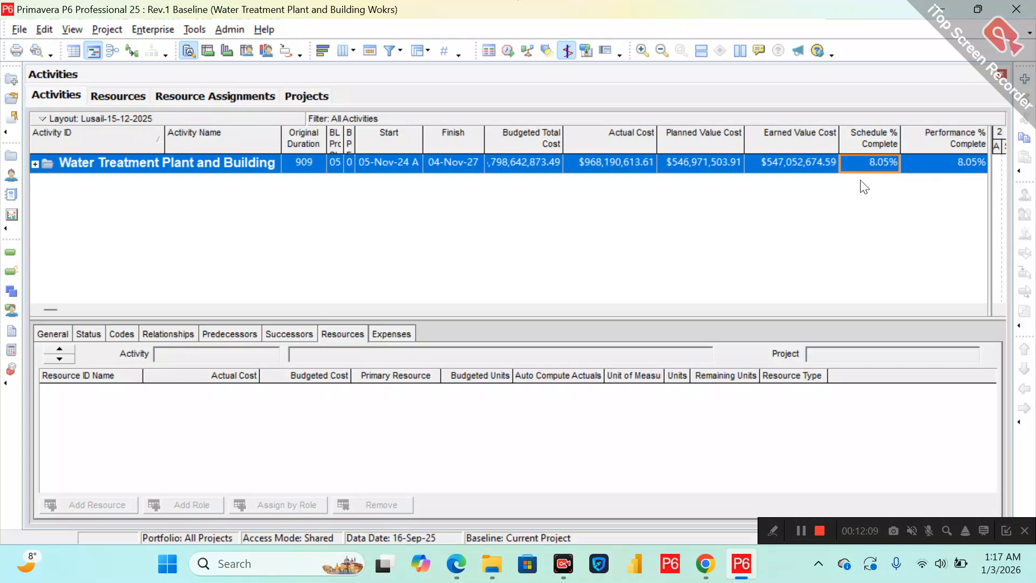
click(788, 161)
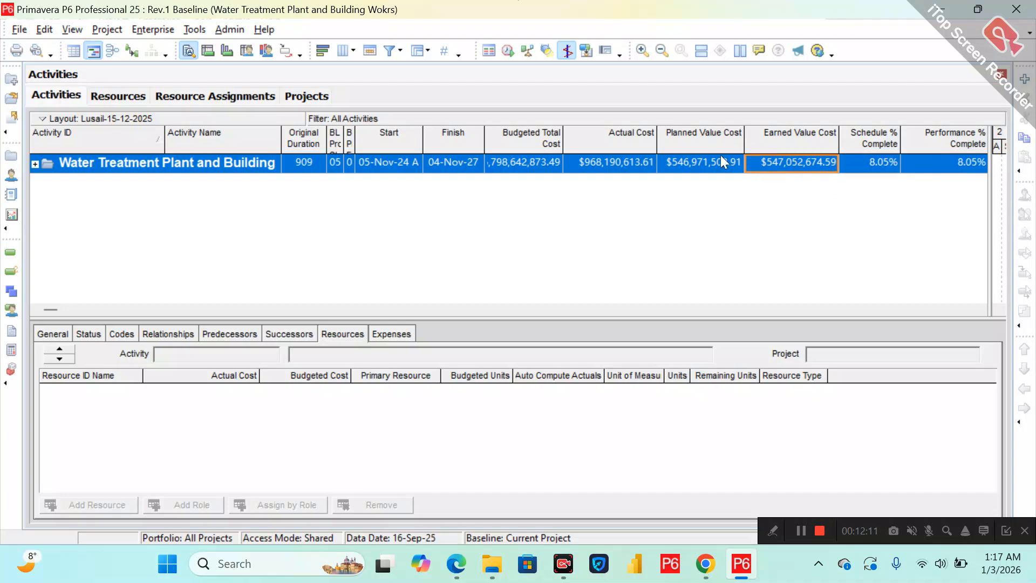
click(701, 163)
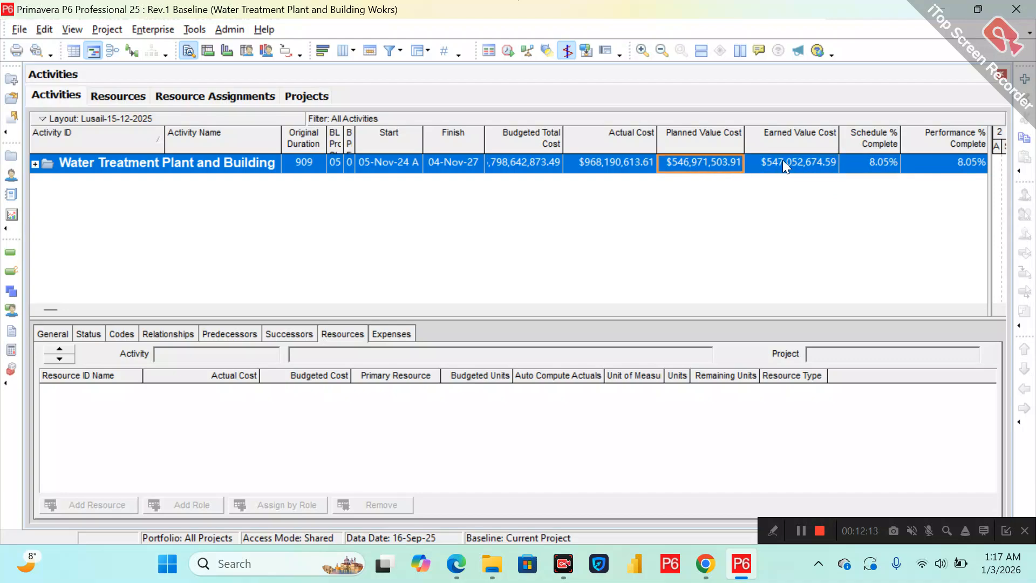
click(771, 164)
click(696, 163)
click(772, 163)
click(711, 160)
click(619, 169)
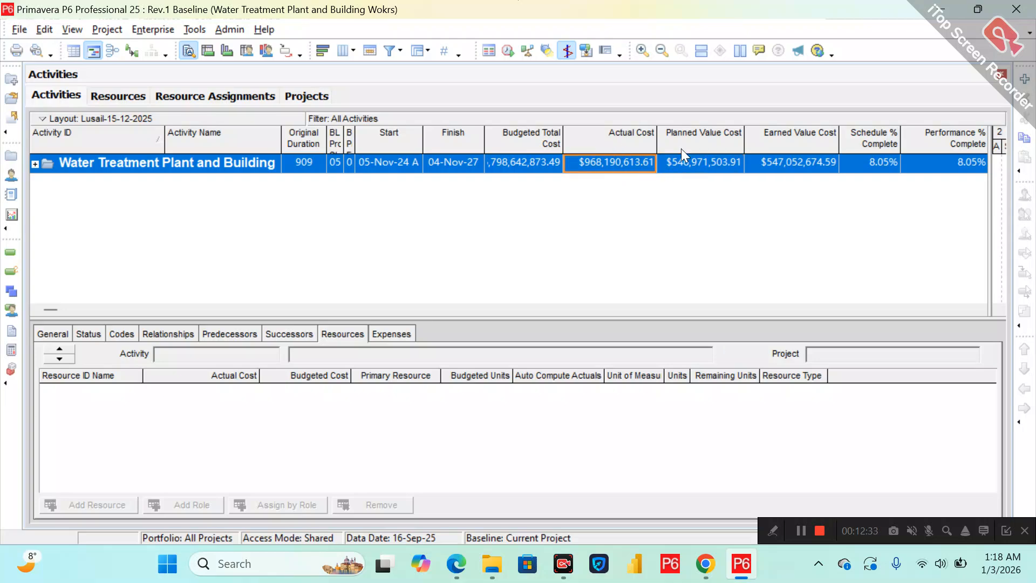